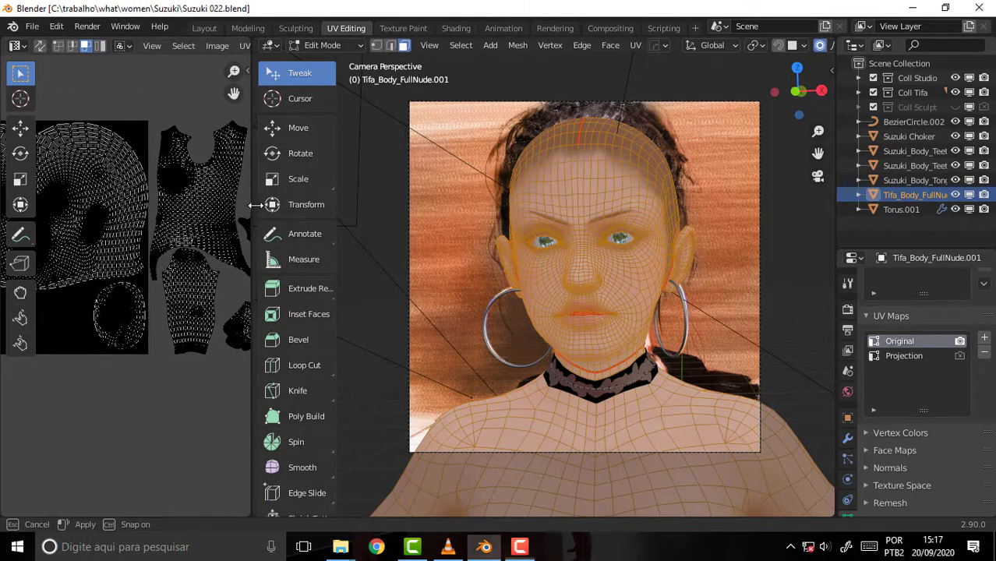
# Step: Widen the UV editor and compare the Original and Projection UV layouts
pyautogui.moveTo(252, 211); pyautogui.dragTo(375, 213)
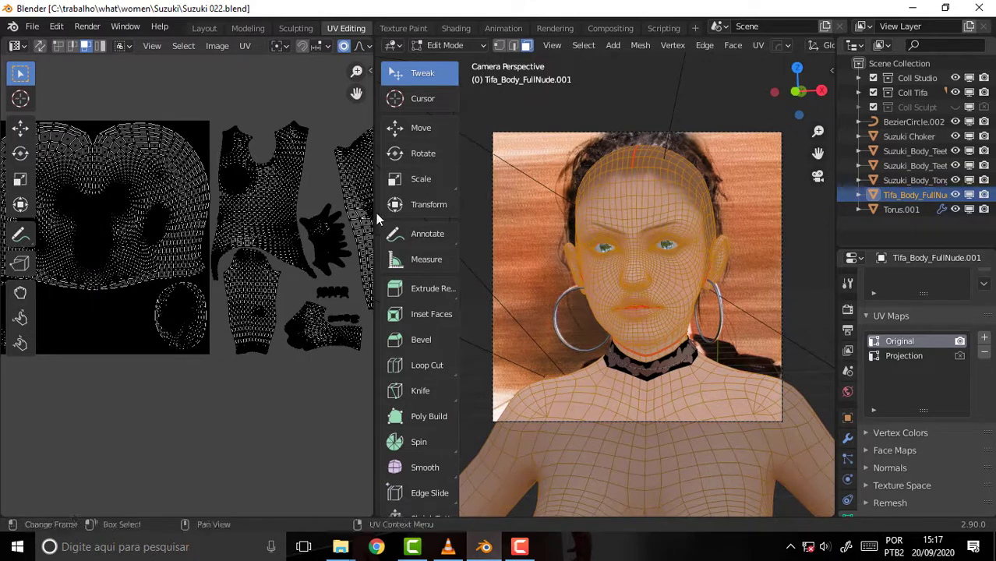
pyautogui.click(905, 355)
pyautogui.click(900, 343)
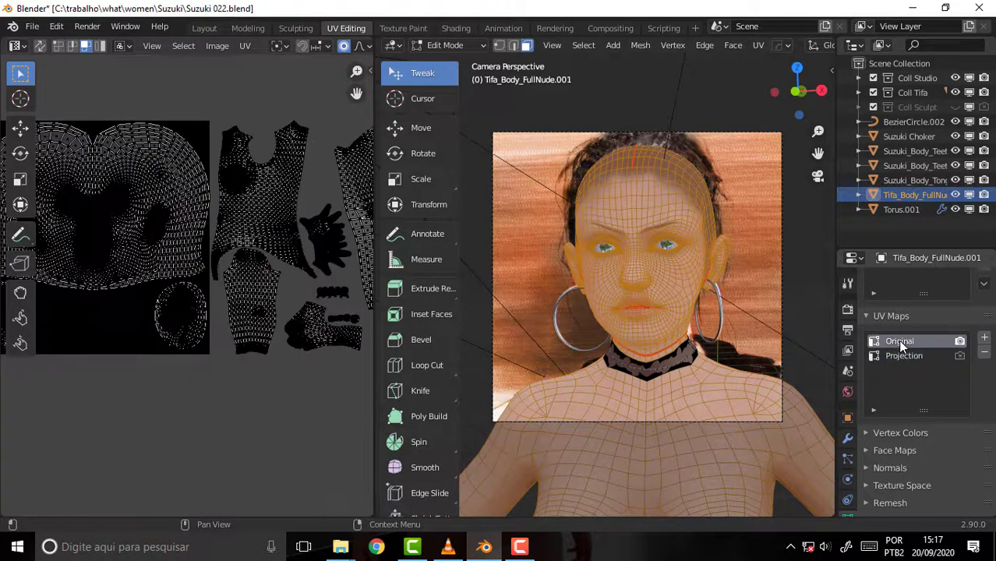
pyautogui.click(903, 357)
pyautogui.click(898, 341)
pyautogui.click(901, 356)
pyautogui.click(901, 343)
pyautogui.click(896, 357)
pyautogui.click(896, 343)
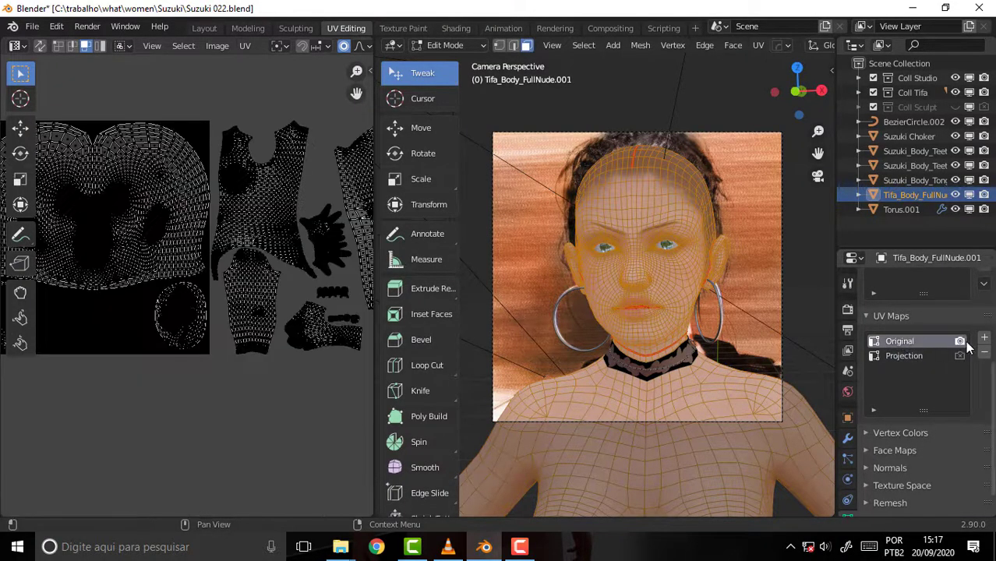
# Step: Set Projection as both the render and active UV map, then widen the UV editor further
pyautogui.click(960, 356)
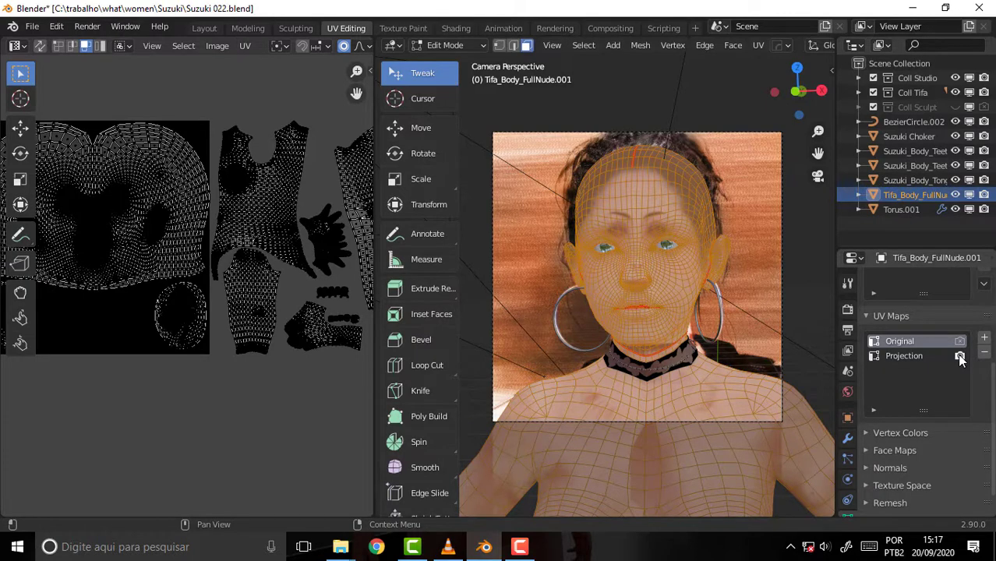
pyautogui.click(959, 342)
pyautogui.click(960, 356)
pyautogui.click(960, 341)
pyautogui.click(960, 356)
pyautogui.click(959, 341)
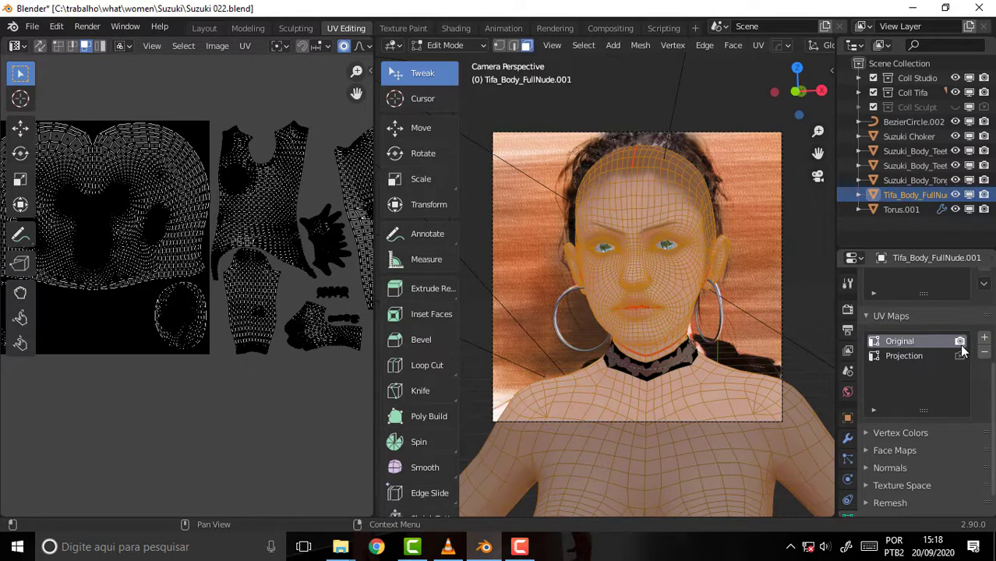
pyautogui.click(959, 355)
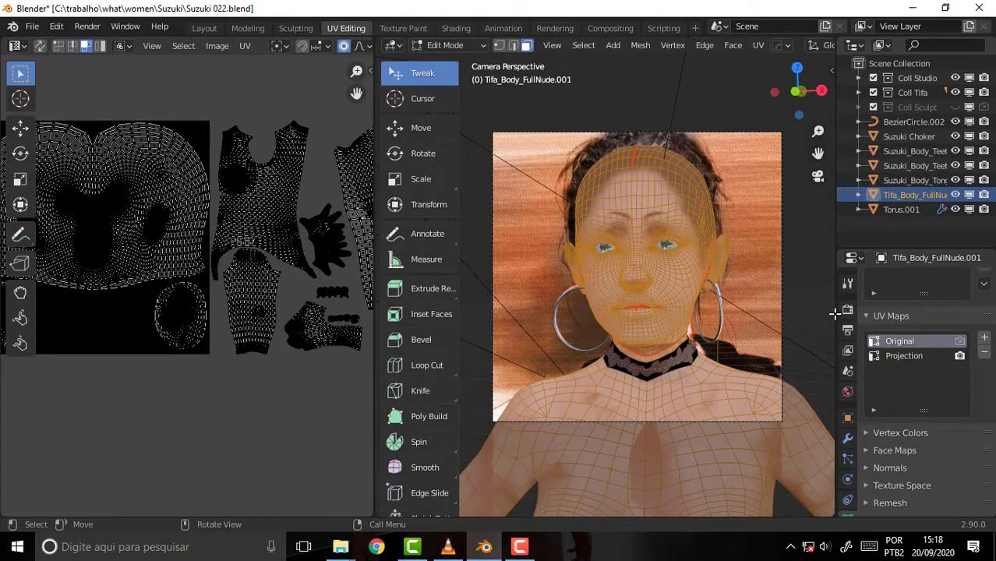
pyautogui.click(913, 356)
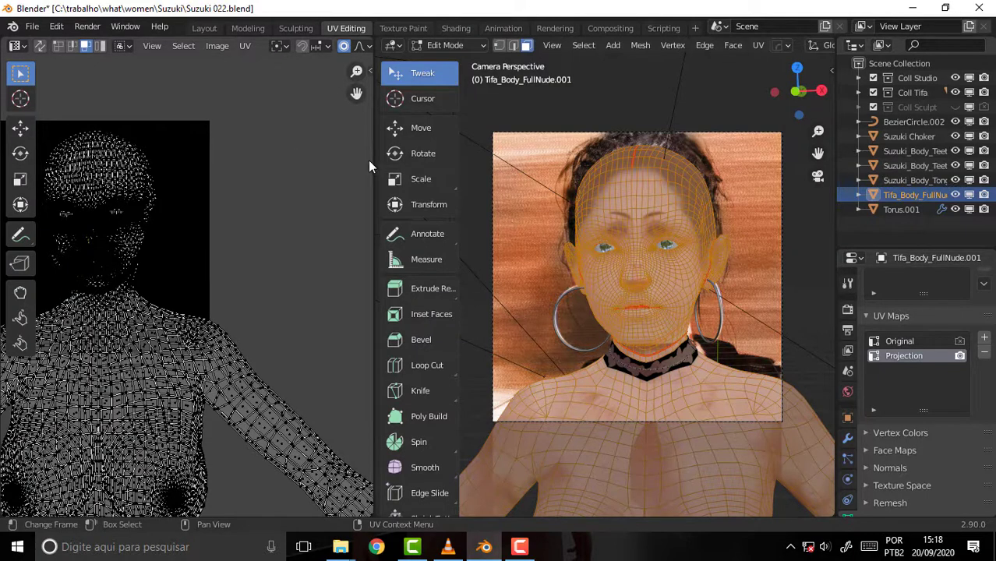
pyautogui.moveTo(374, 159); pyautogui.dragTo(487, 161)
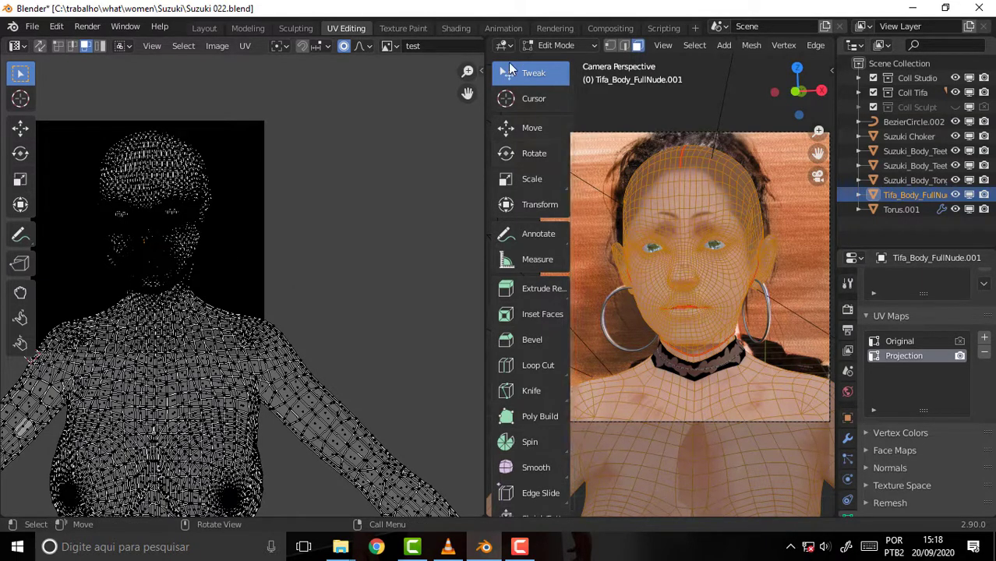
# Step: In the Shading workspace, add a third material slot holding a new Material
pyautogui.click(452, 28)
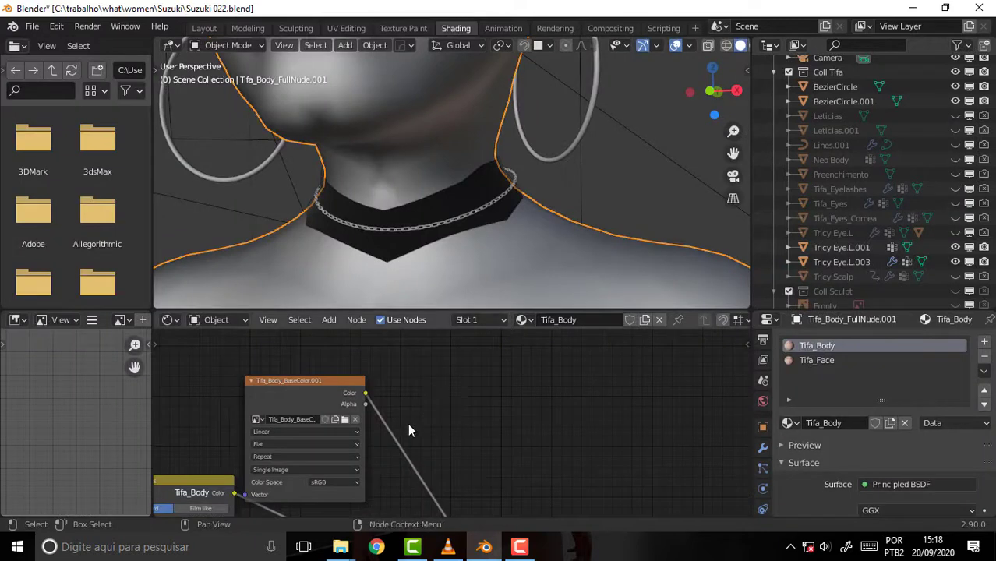
pyautogui.click(815, 361)
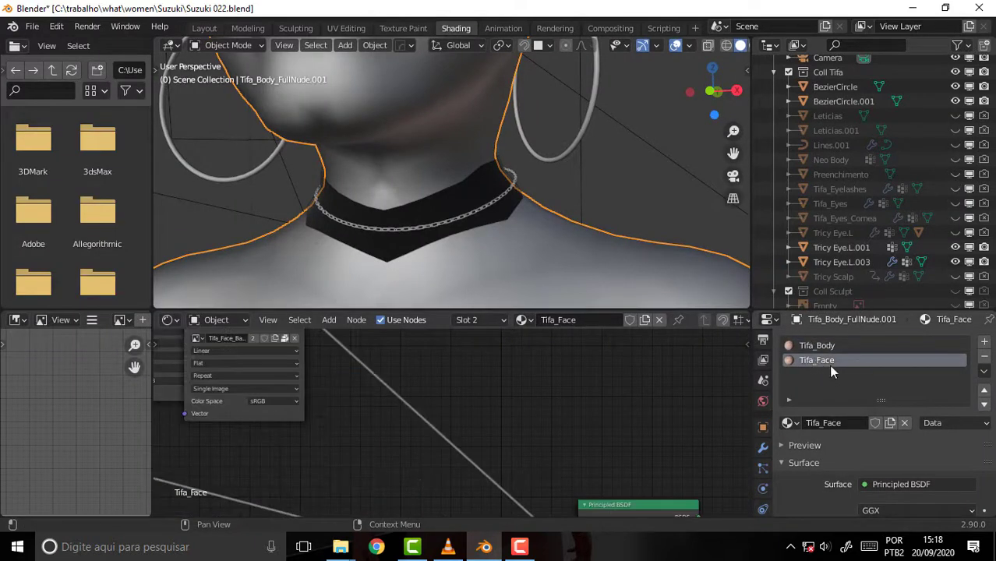
pyautogui.click(985, 343)
pyautogui.click(845, 422)
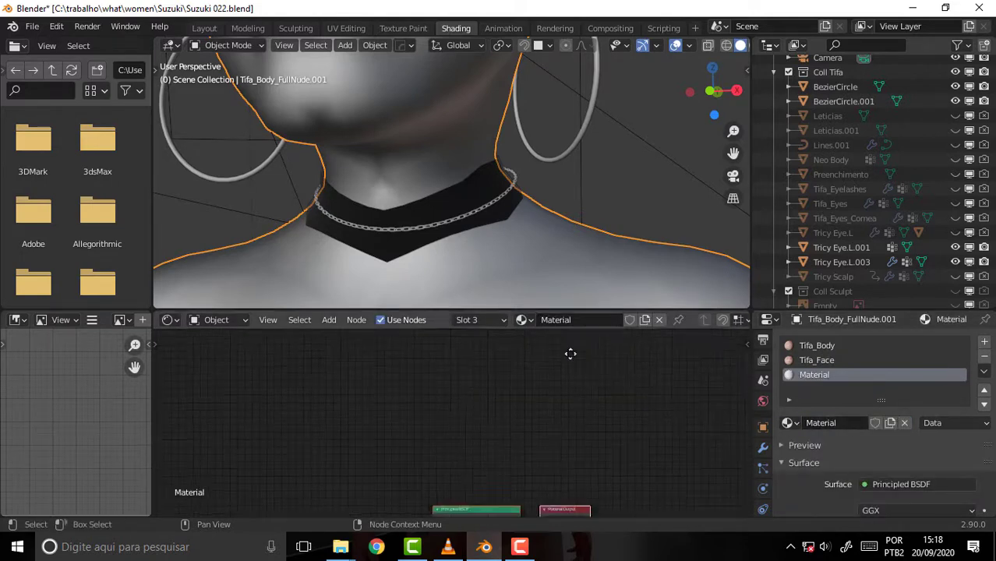
pyautogui.moveTo(569, 351)
pyautogui.mouseDown(button='middle')
pyautogui.moveTo(526, 442)
pyautogui.moveTo(587, 397)
pyautogui.mouseUp(button='middle')
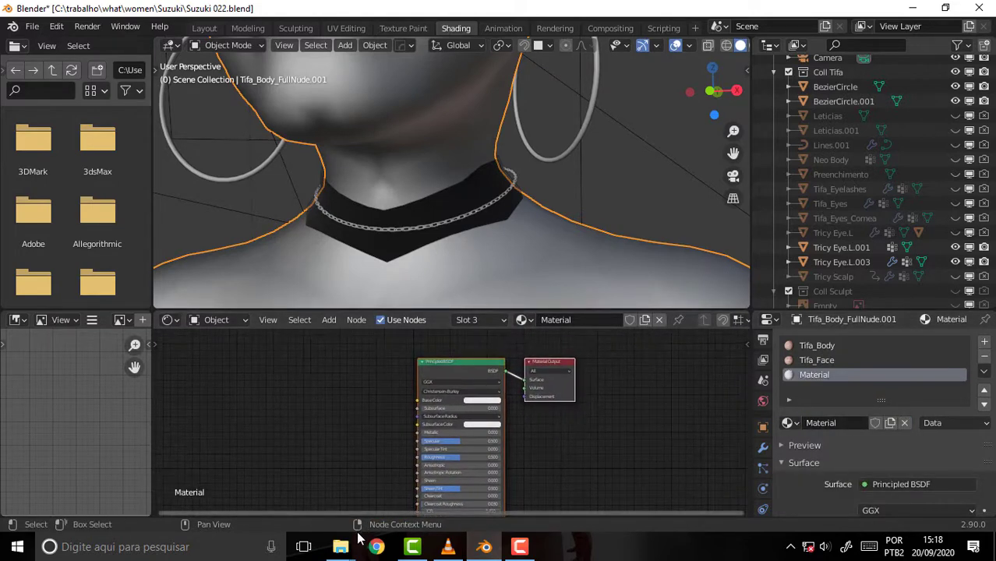
pyautogui.moveTo(341, 547)
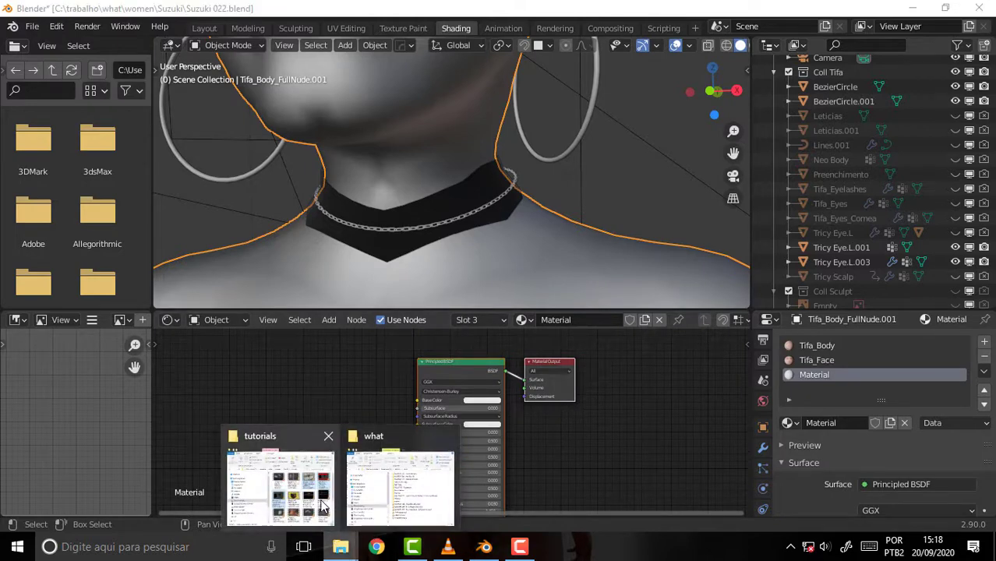
# Step: Drag suzuki 4096.jpg from the women/Suzuki folder into the node tree as the base colour texture
pyautogui.click(386, 506)
pyautogui.doubleClick(660, 324)
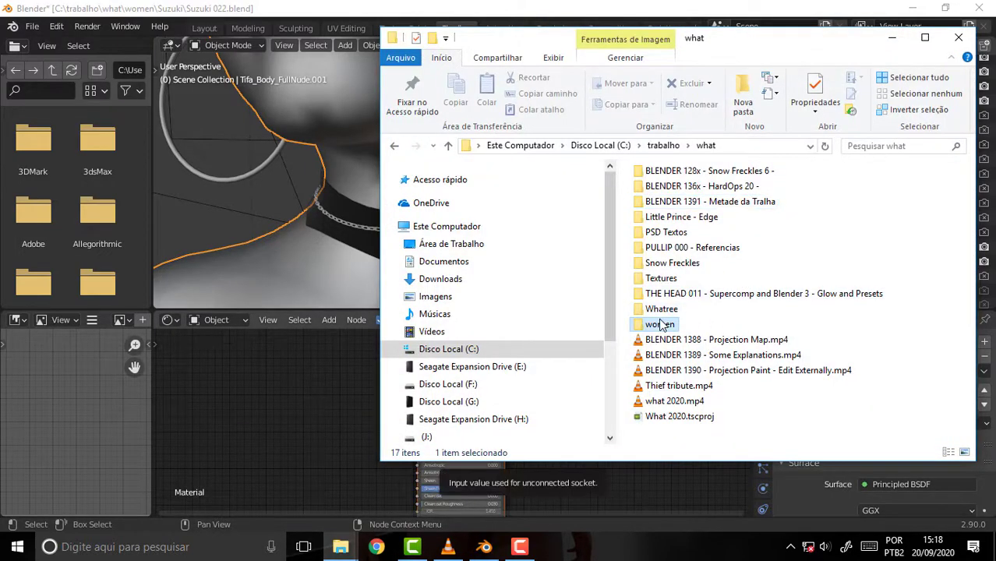
pyautogui.doubleClick(659, 294)
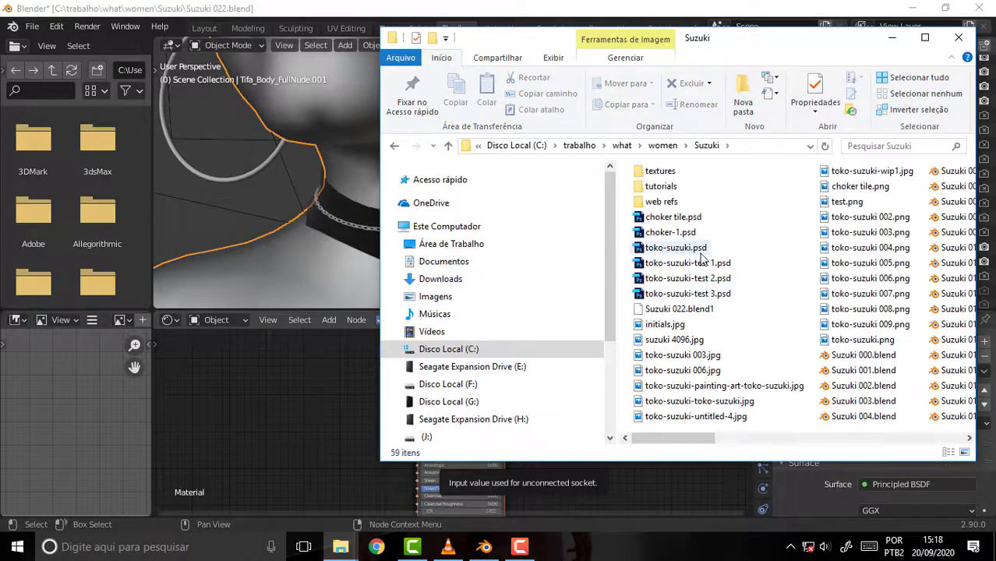
pyautogui.moveTo(676, 341)
pyautogui.mouseDown()
pyautogui.moveTo(257, 417)
pyautogui.moveTo(319, 403)
pyautogui.moveTo(418, 400)
pyautogui.mouseUp()
pyautogui.click(286, 364)
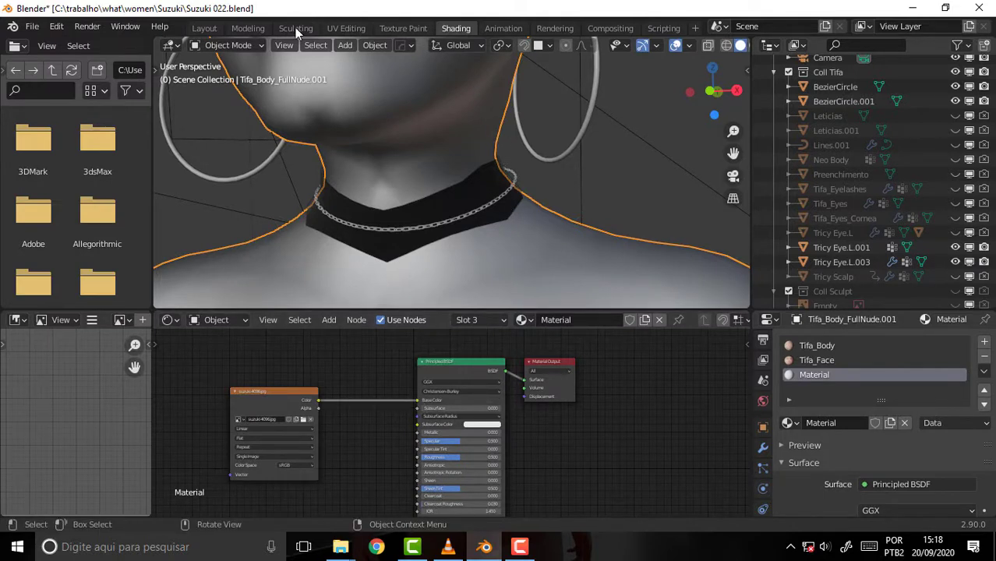
# Step: Cycle through the Layout, Modeling, Texture Paint, Shading and Animation workspaces, ending in UV Editing
pyautogui.click(204, 28)
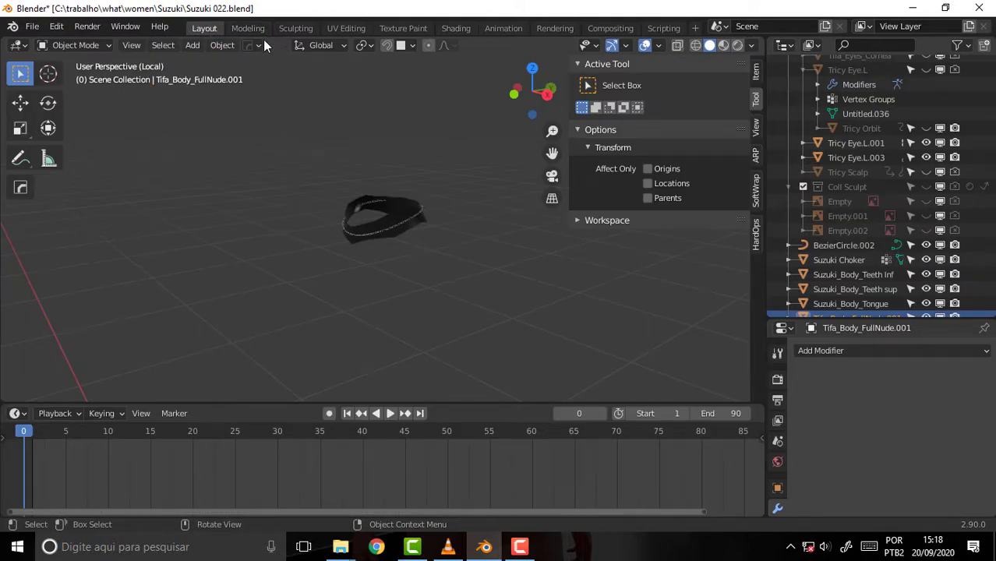
pyautogui.click(251, 28)
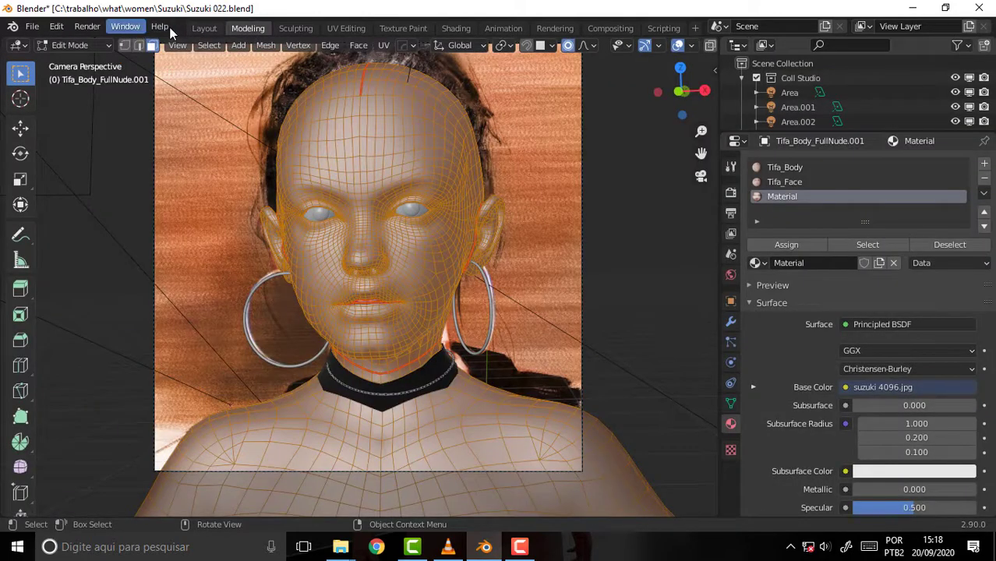
pyautogui.click(406, 27)
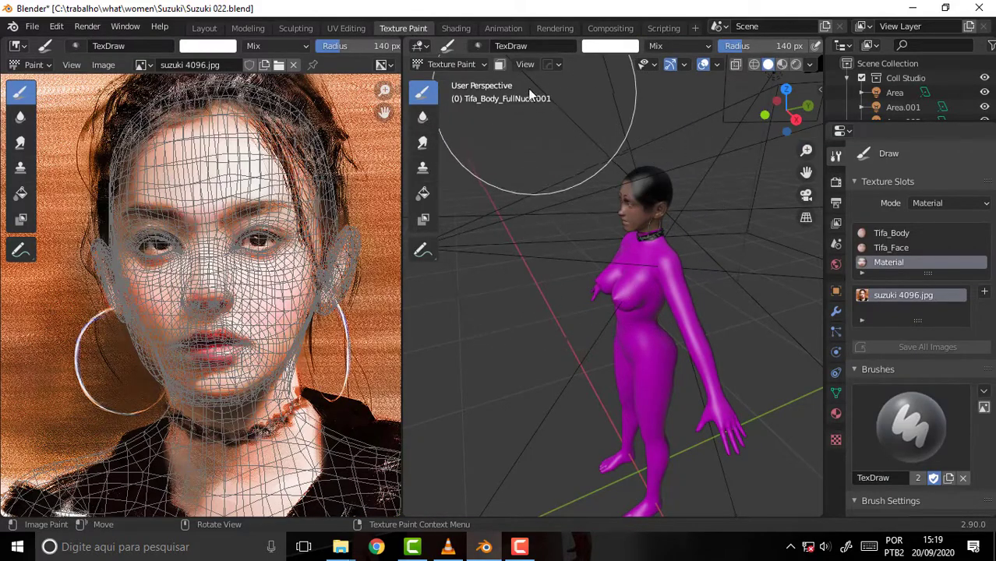
pyautogui.click(457, 28)
pyautogui.click(504, 28)
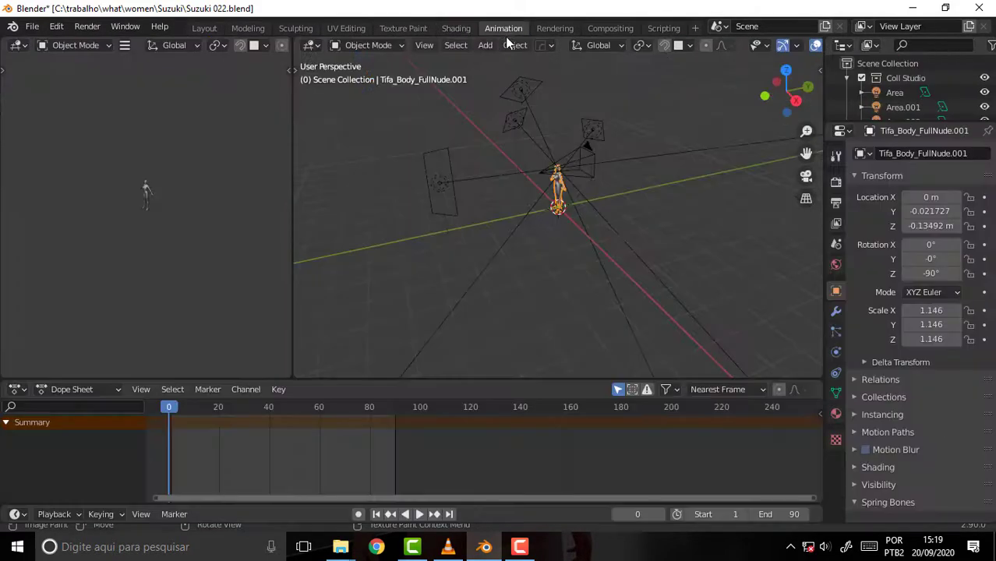
pyautogui.click(346, 28)
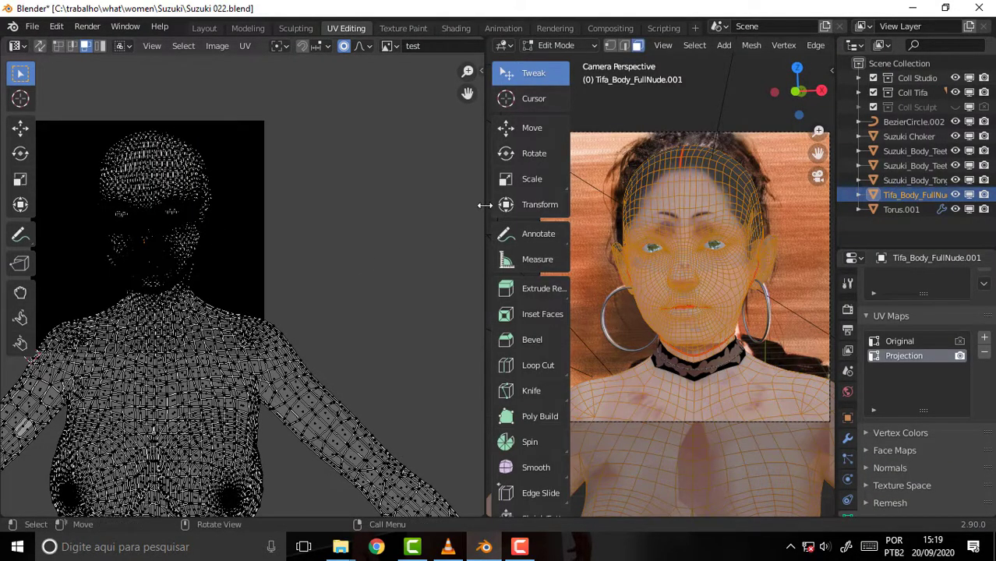
pyautogui.moveTo(485, 205); pyautogui.dragTo(406, 205)
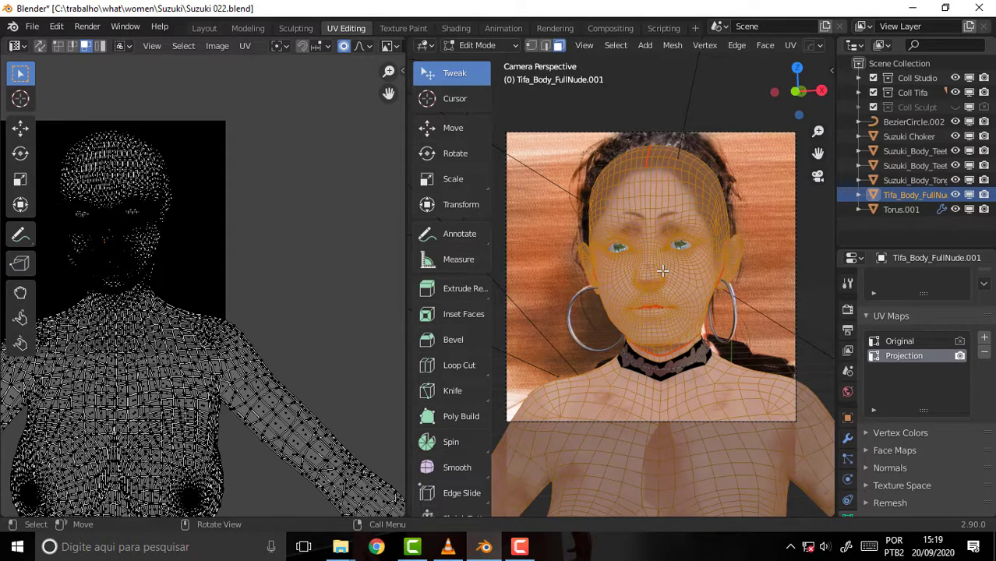
pyautogui.click(961, 343)
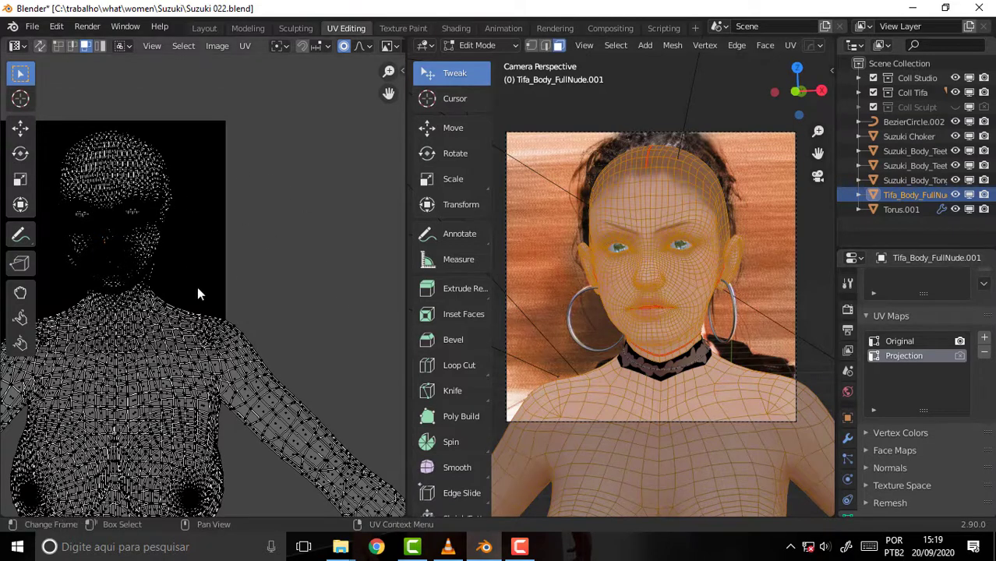
pyautogui.click(906, 343)
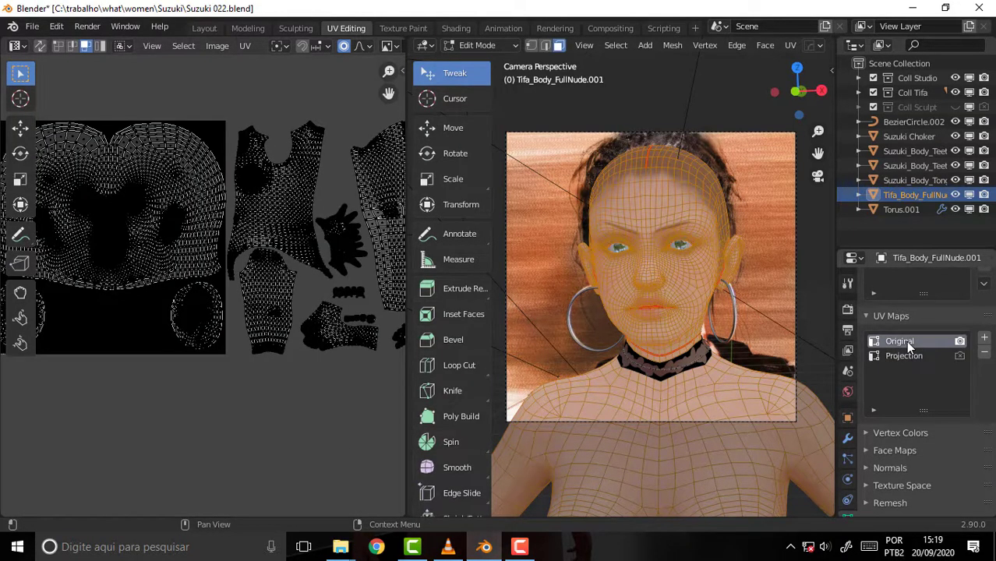
pyautogui.click(904, 355)
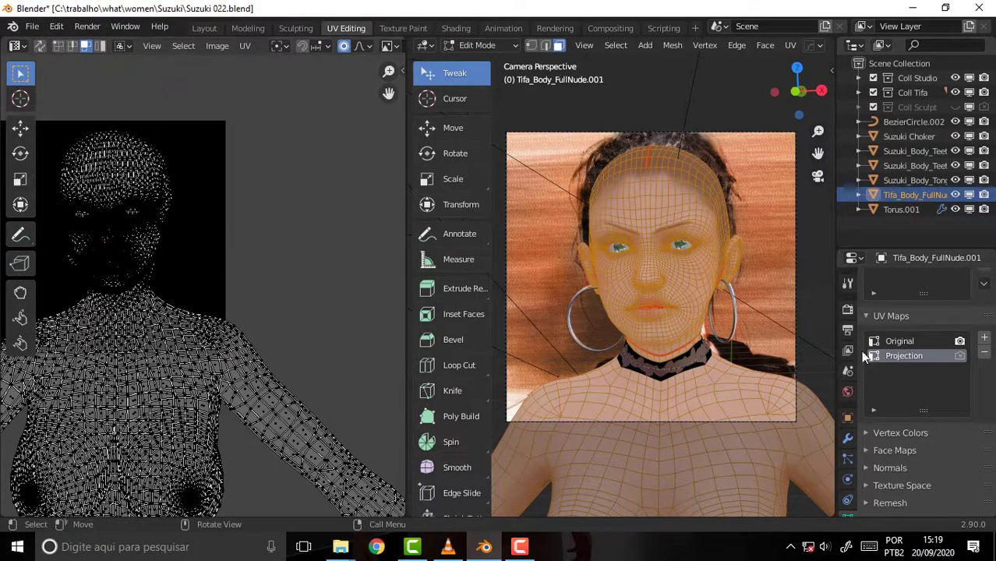
pyautogui.click(959, 357)
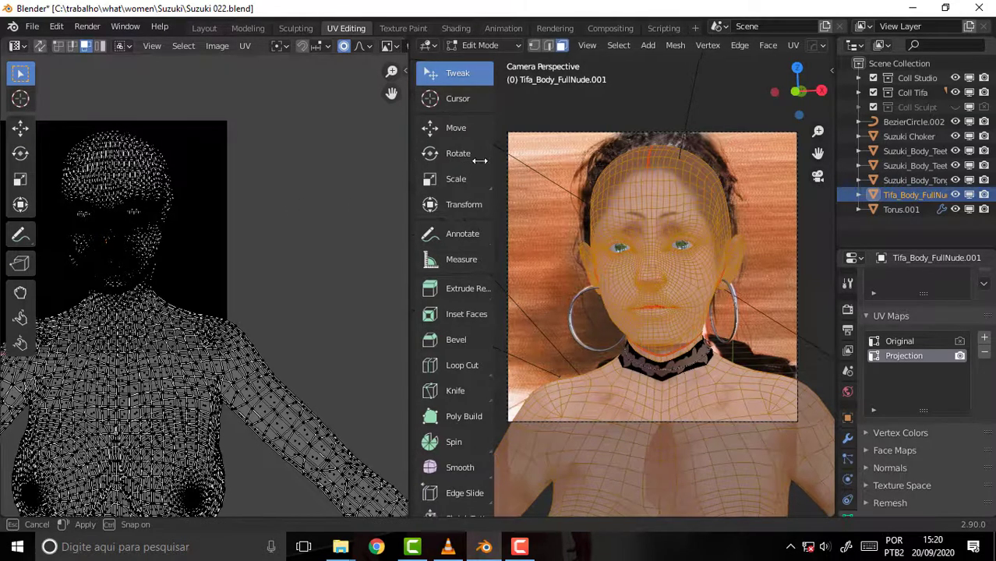
pyautogui.moveTo(406, 160); pyautogui.dragTo(497, 160)
pyautogui.scroll(2, 383, 173)
pyautogui.scroll(2, 384, 173)
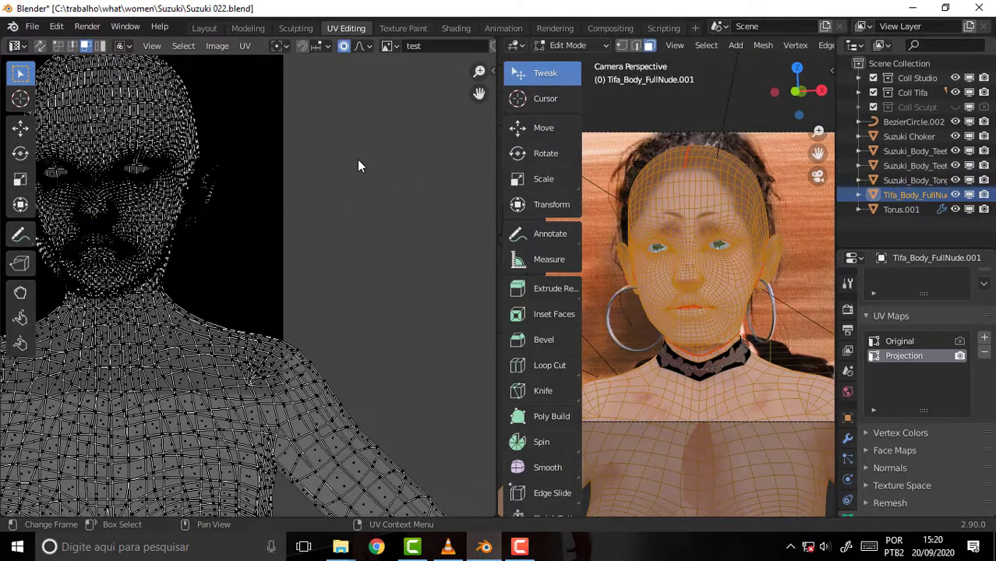
pyautogui.scroll(-2, 367, 168)
pyautogui.scroll(-1, 443, 205)
pyautogui.scroll(-1, 467, 221)
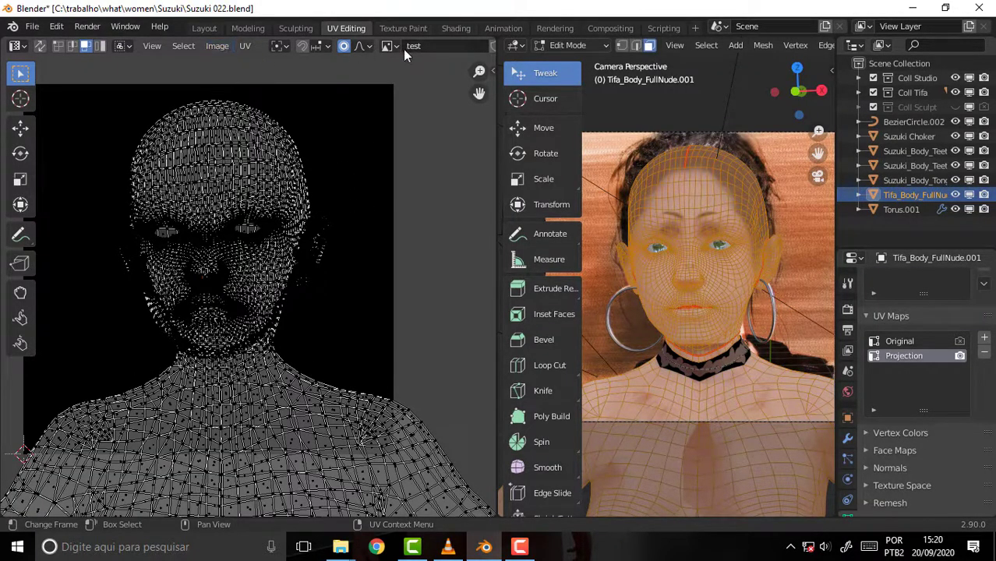
# Step: Create a new blank 1024 px image named 'test' and narrow the UV editor
pyautogui.click(390, 46)
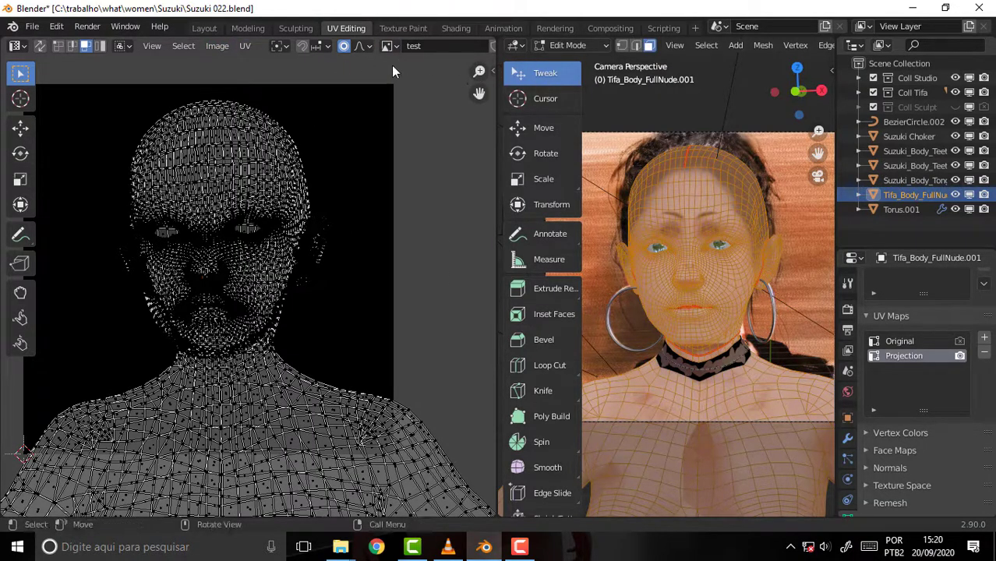
pyautogui.click(224, 45)
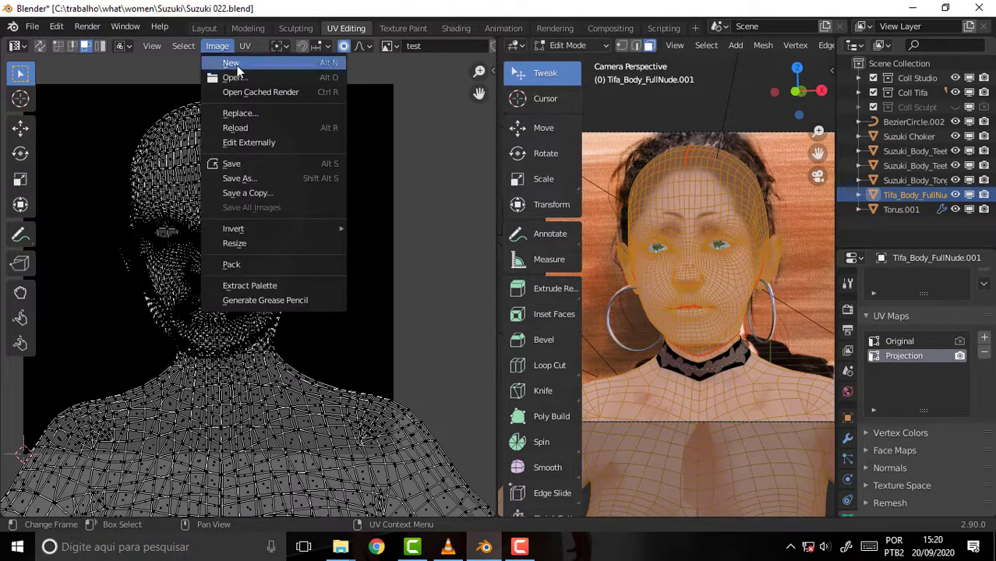
pyautogui.click(239, 64)
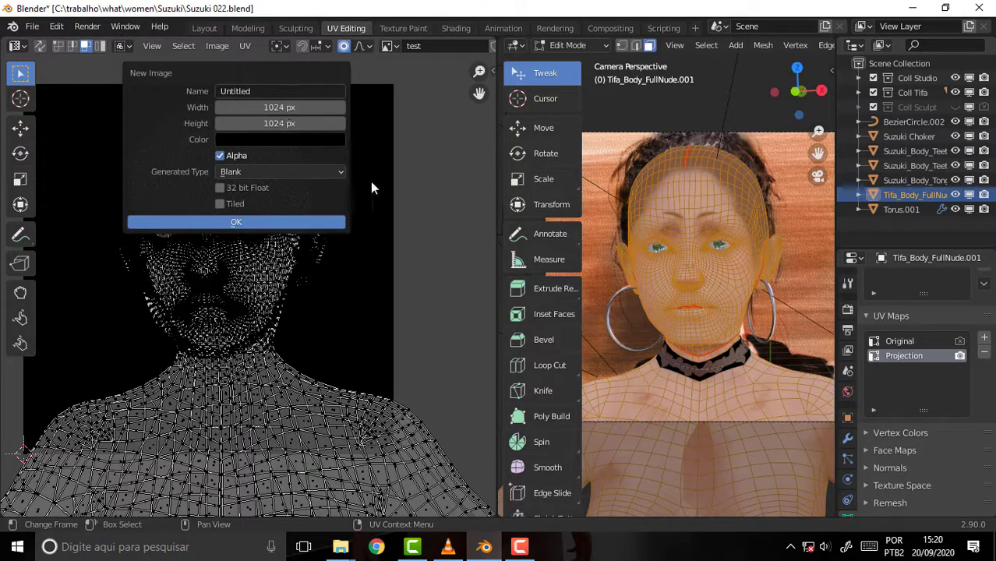
pyautogui.click(343, 222)
pyautogui.click(423, 46)
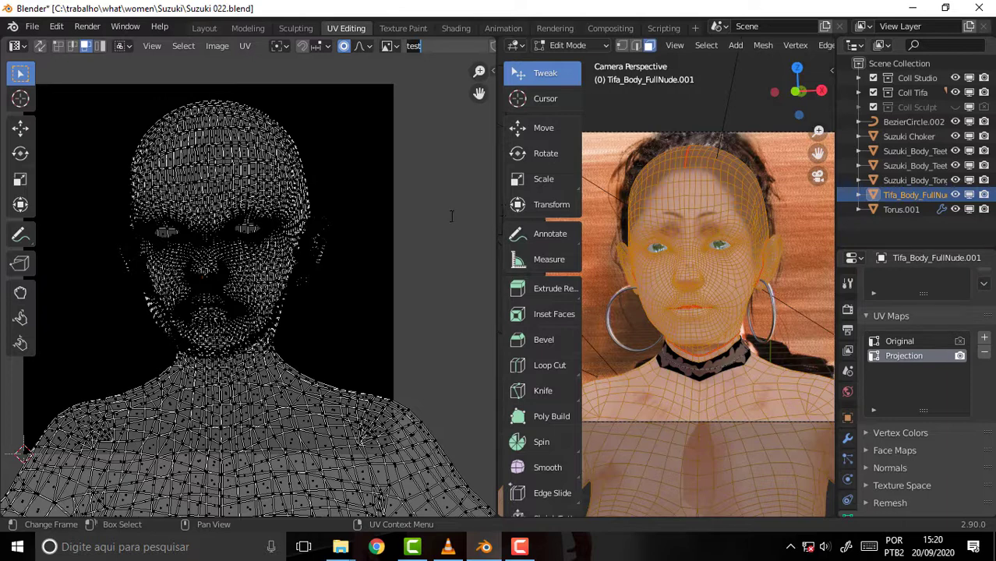
pyautogui.press('Return')
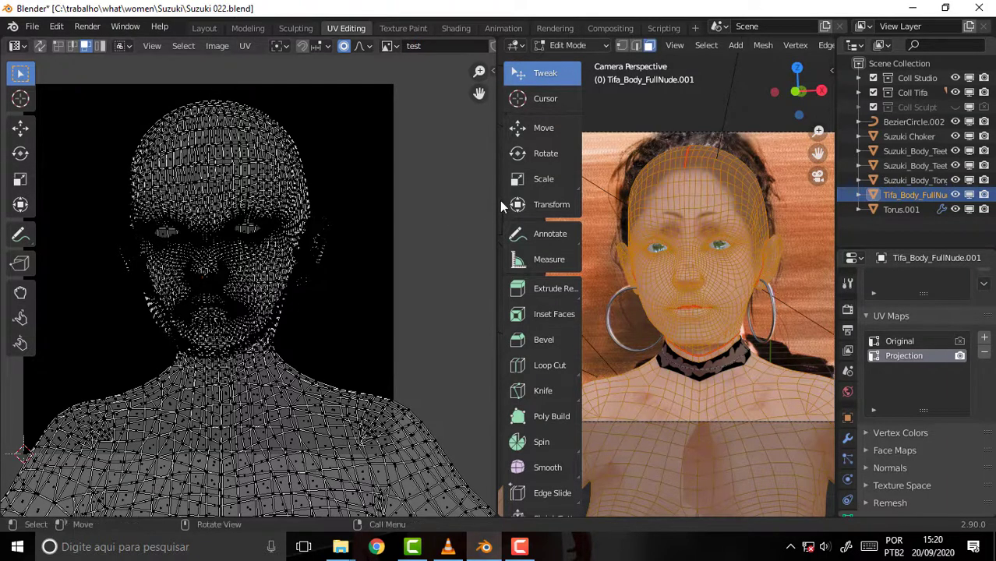
pyautogui.moveTo(495, 202); pyautogui.dragTo(382, 202)
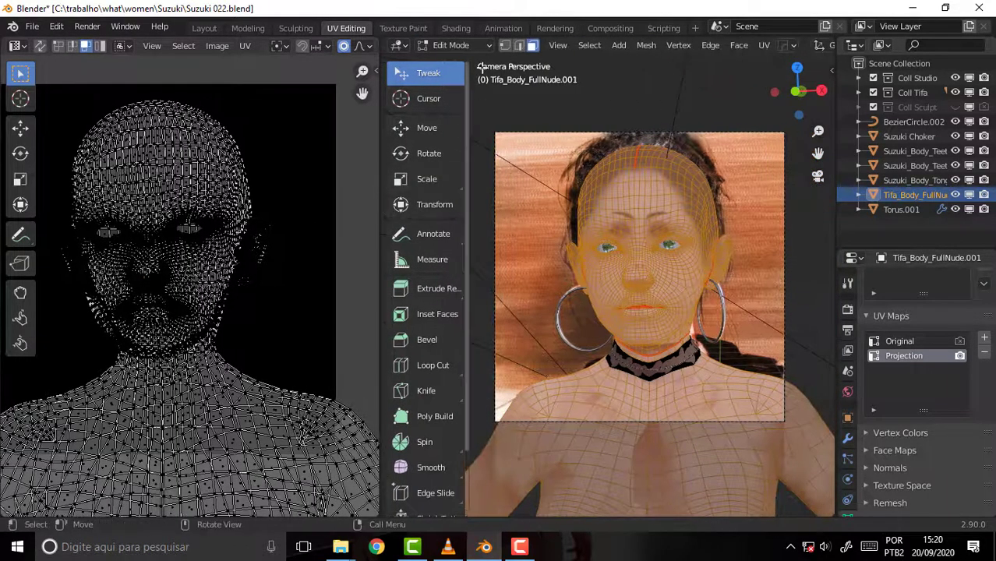
# Step: Switch to Texture Paint, view through the scene camera, and widen the image editor
pyautogui.click(402, 28)
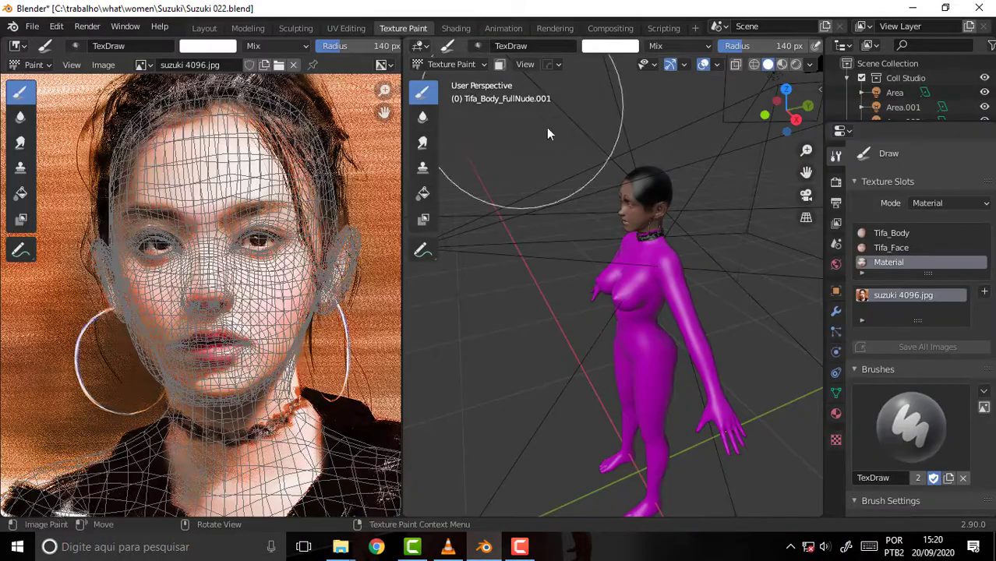
pyautogui.press('KP_0')
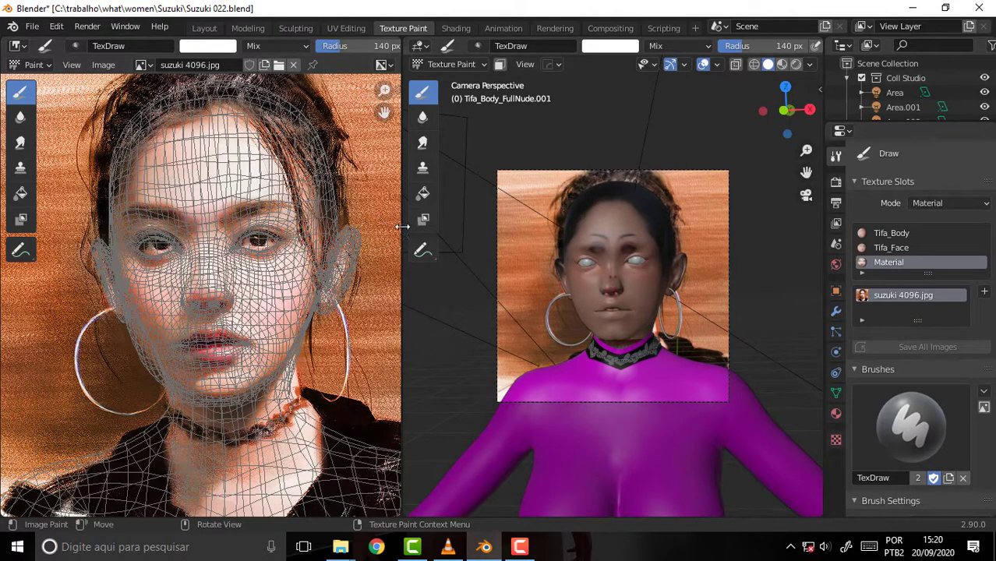
pyautogui.moveTo(406, 226); pyautogui.dragTo(487, 226)
# Step: Display the blank 'test' image in the image editor instead of suzuki 4096.jpg
pyautogui.scroll(-3, 360, 232)
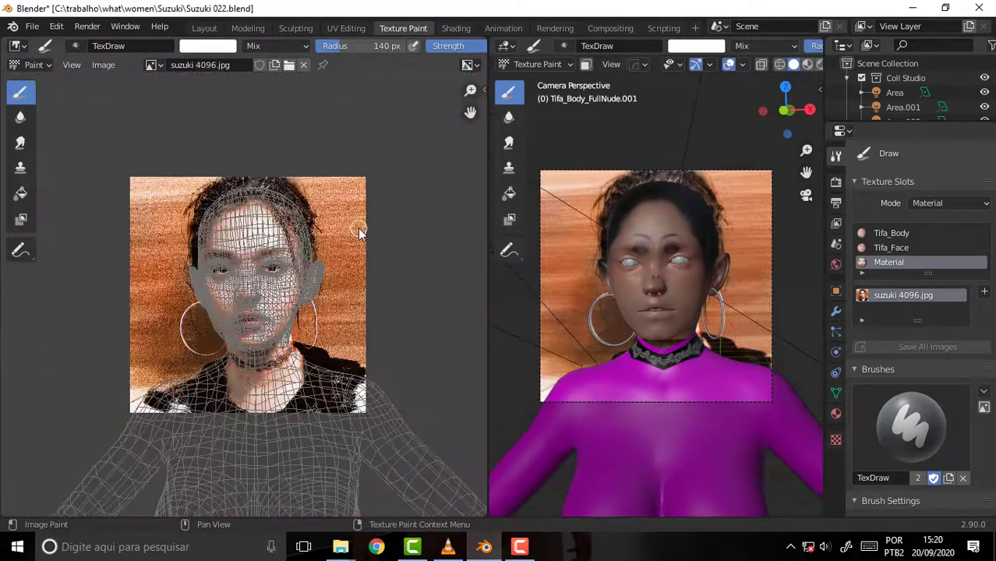
pyautogui.scroll(1, 360, 232)
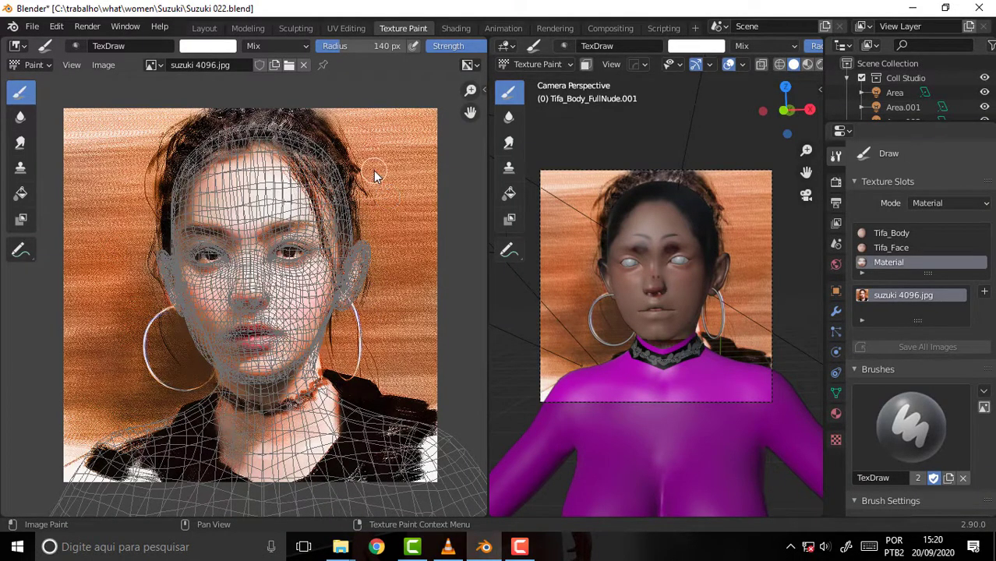
pyautogui.click(153, 64)
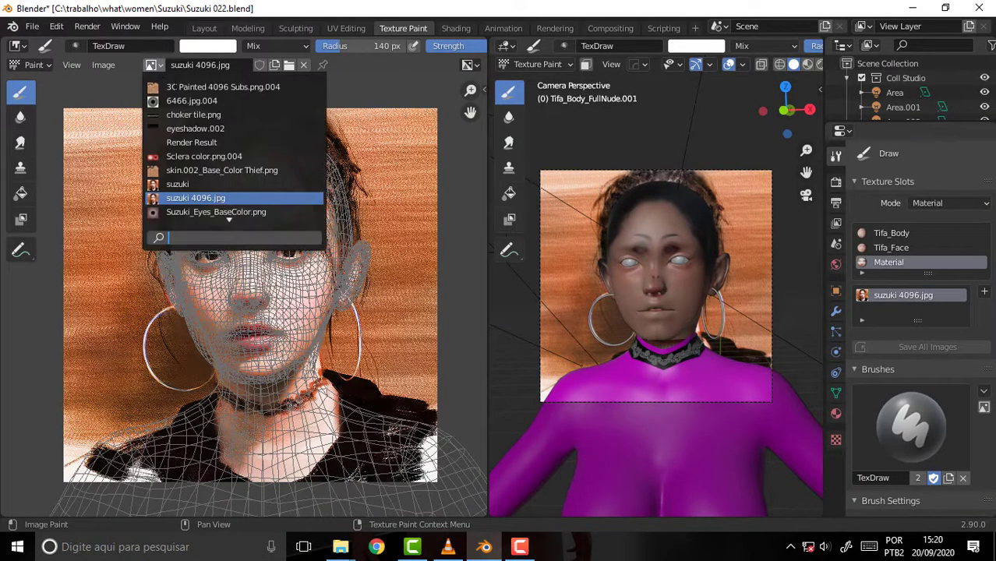
pyautogui.scroll(-1, 202, 210)
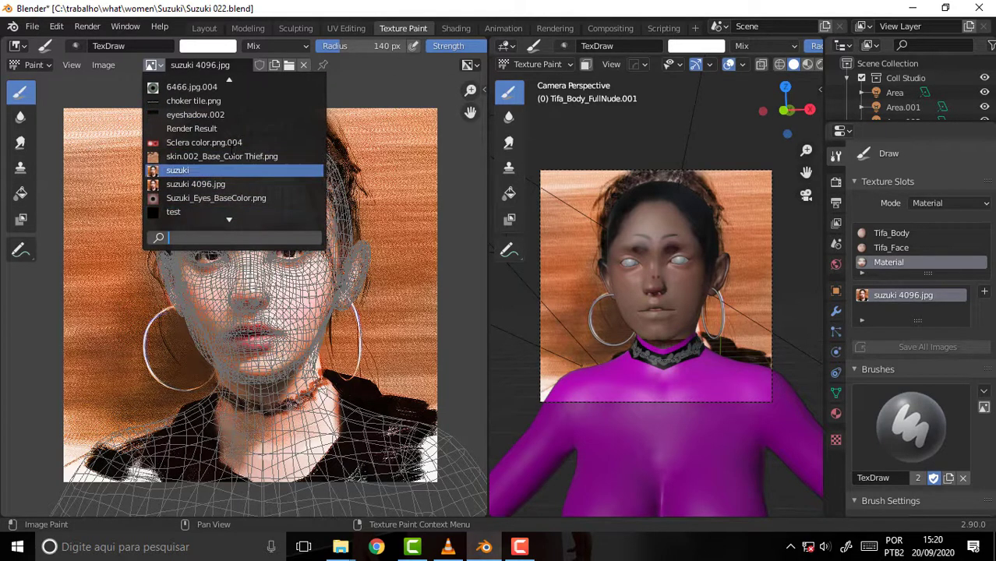
pyautogui.click(209, 212)
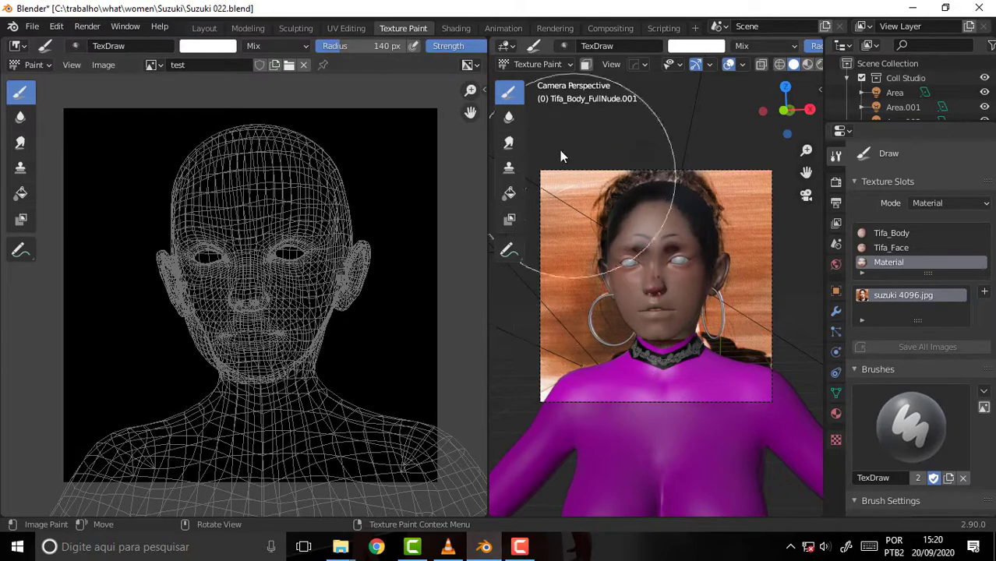
# Step: Set the brush radius to 29 px and paint pale grey over the forehead, eyes and nose
pyautogui.press('f')
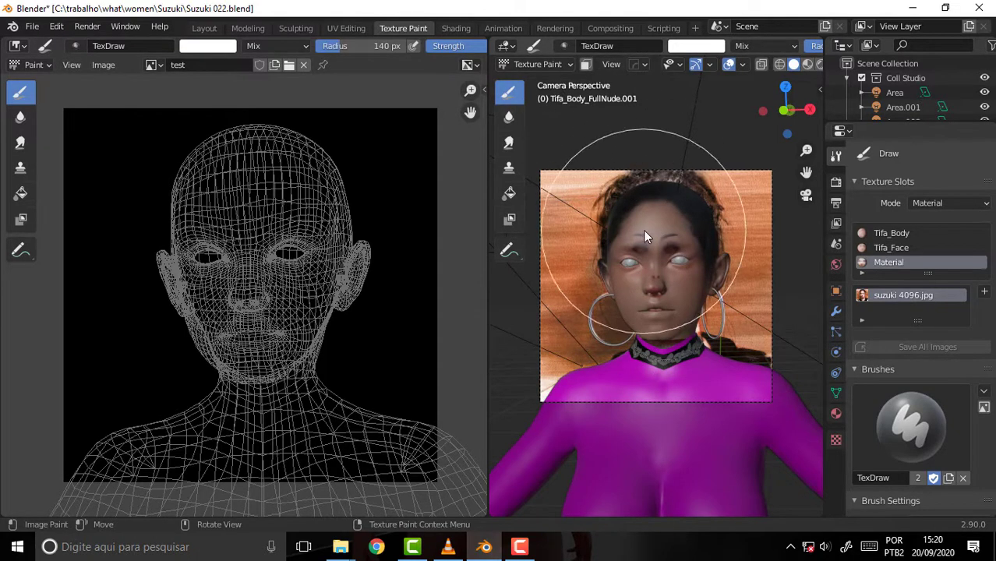
pyautogui.click(557, 268)
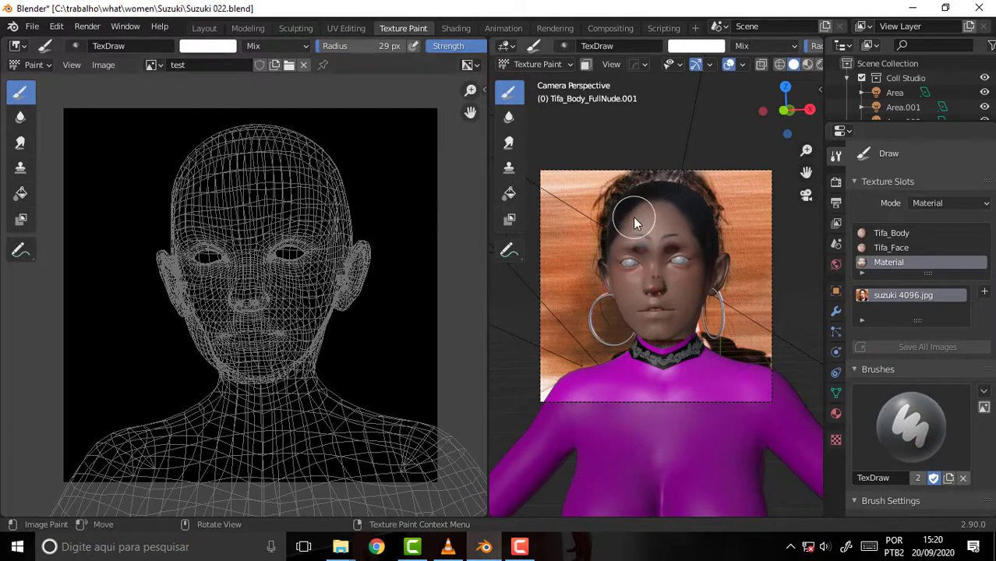
pyautogui.moveTo(675, 225)
pyautogui.mouseDown()
pyautogui.moveTo(660, 226)
pyautogui.moveTo(632, 274)
pyautogui.moveTo(643, 250)
pyautogui.mouseUp()
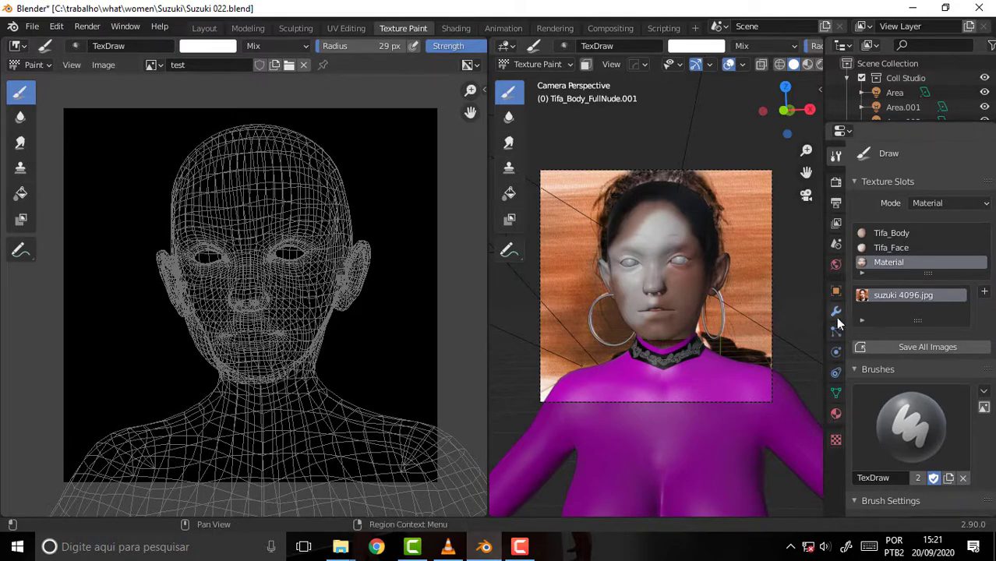
pyautogui.click(664, 282)
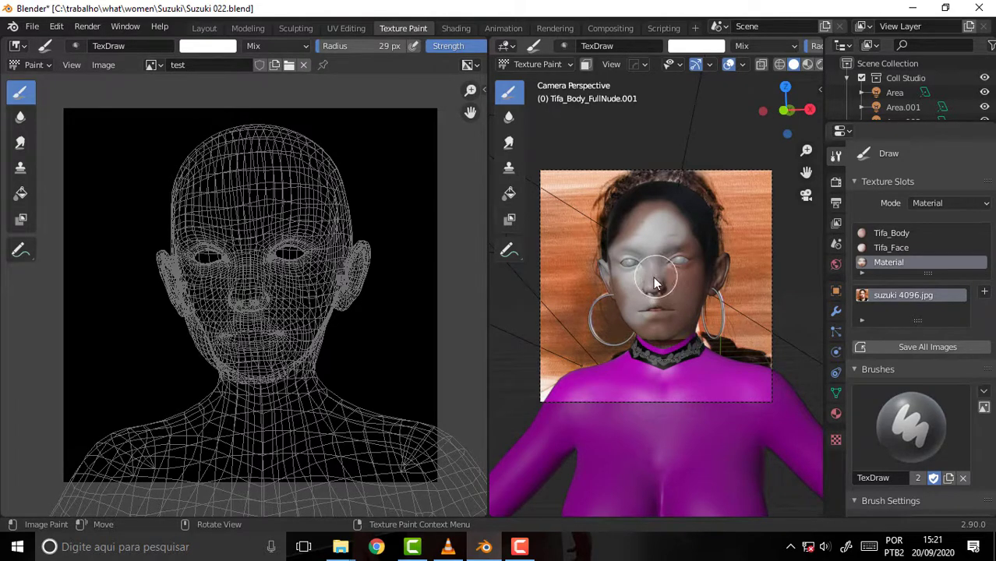
pyautogui.moveTo(486, 227); pyautogui.dragTo(428, 228)
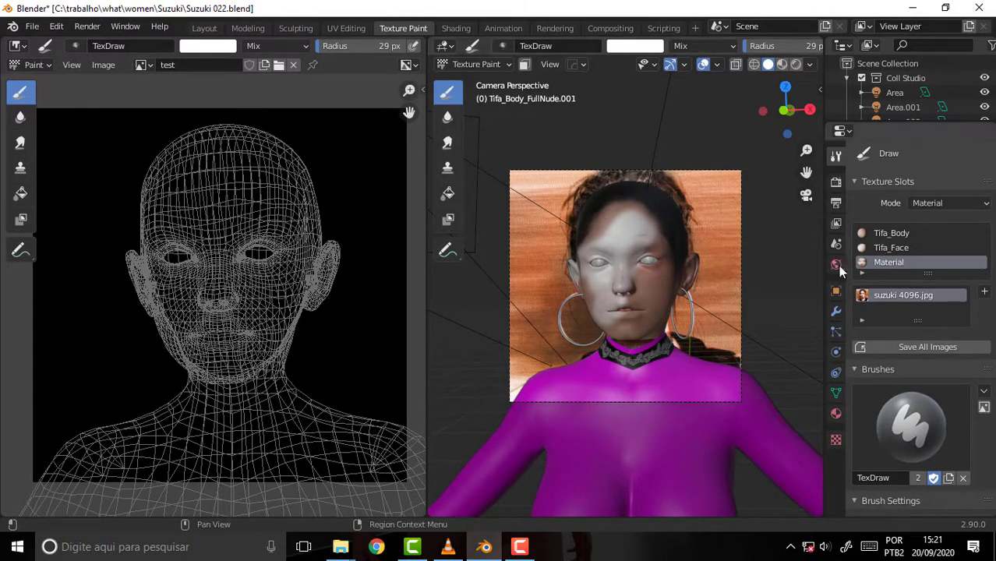
# Step: Check the Tifa_Face, Tifa_Body and Material texture slots, then paint faint white over the choker
pyautogui.click(899, 247)
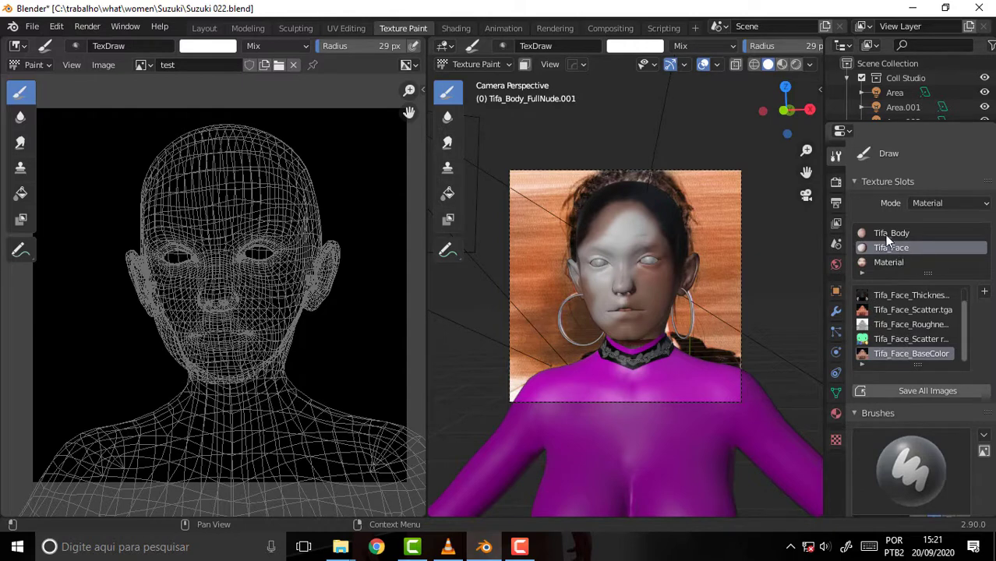
pyautogui.click(885, 235)
pyautogui.click(879, 261)
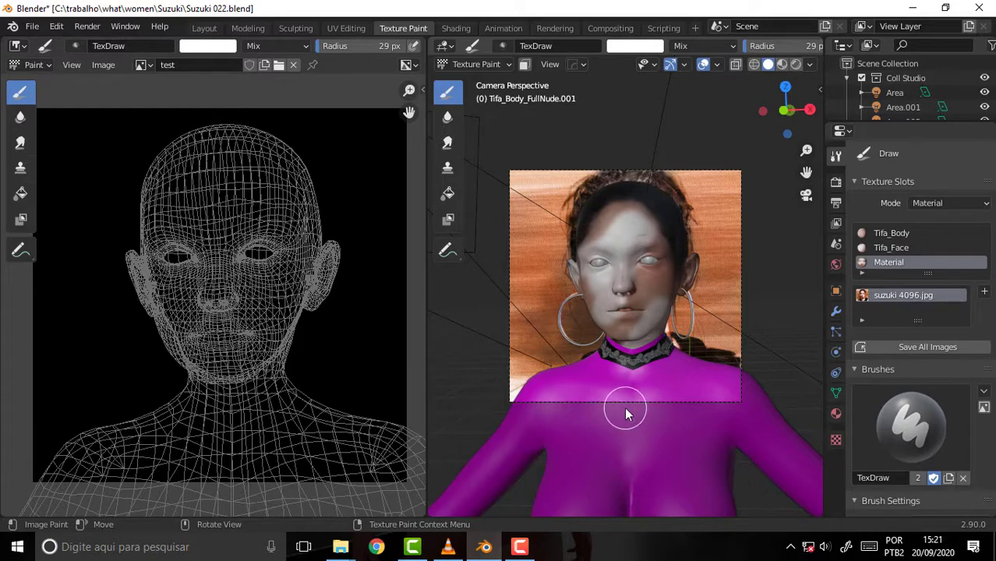
pyautogui.moveTo(623, 411); pyautogui.dragTo(617, 380)
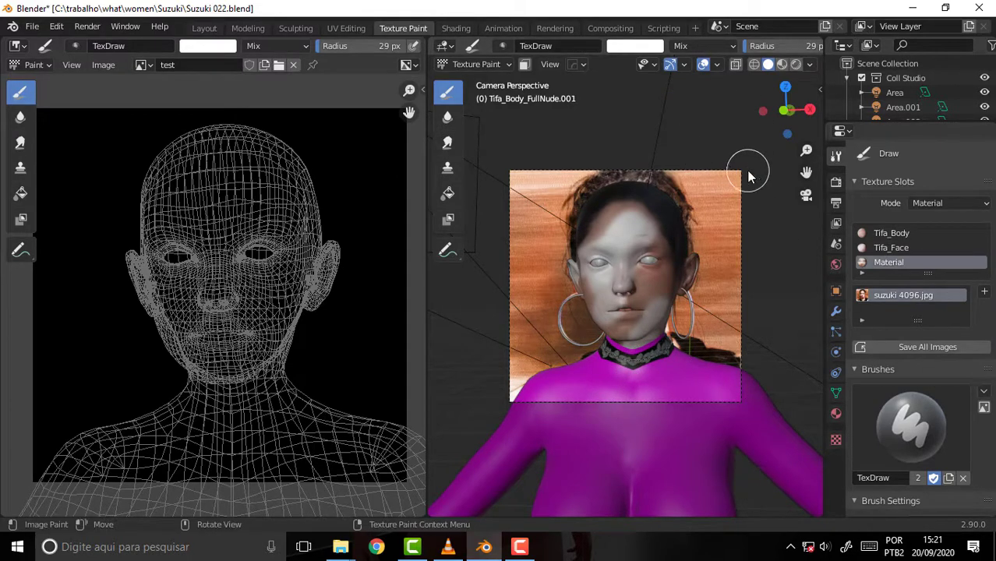
pyautogui.moveTo(822, 212); pyautogui.dragTo(803, 212)
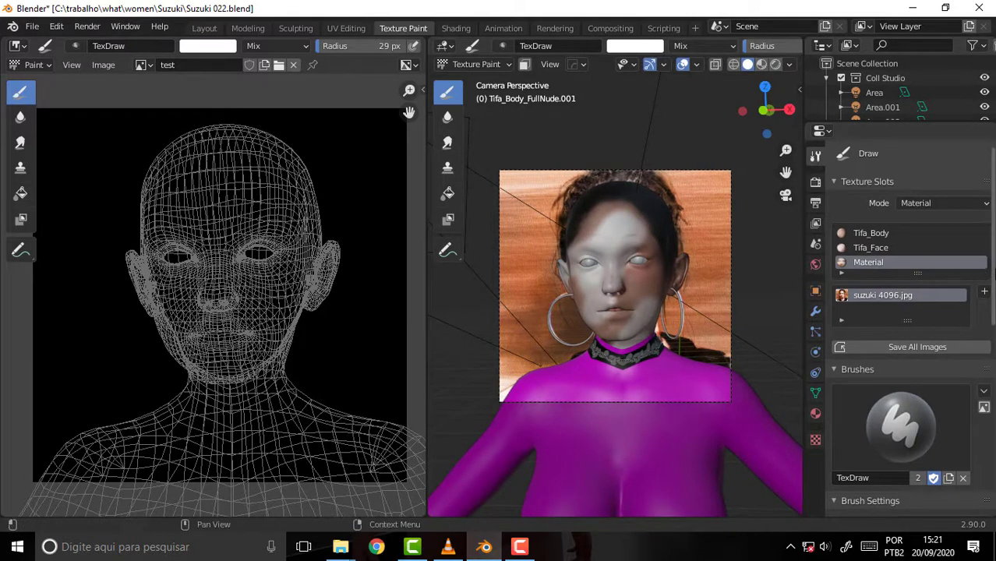
# Step: Browse the brush list and stop keeping the TexDraw brush as a fake user
pyautogui.scroll(-4, 980, 272)
pyautogui.scroll(-3, 980, 273)
pyautogui.scroll(-2, 904, 312)
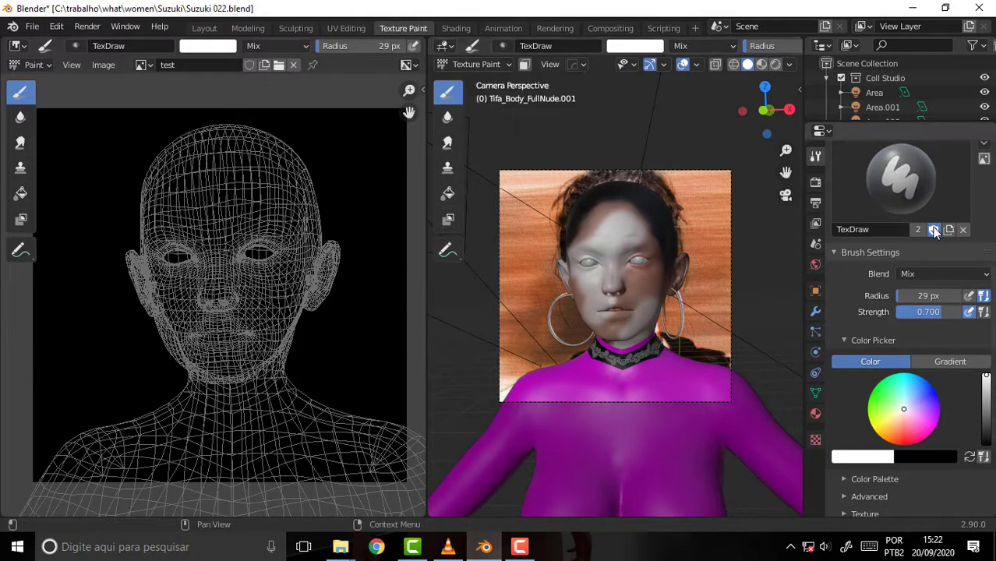
pyautogui.scroll(5, 992, 203)
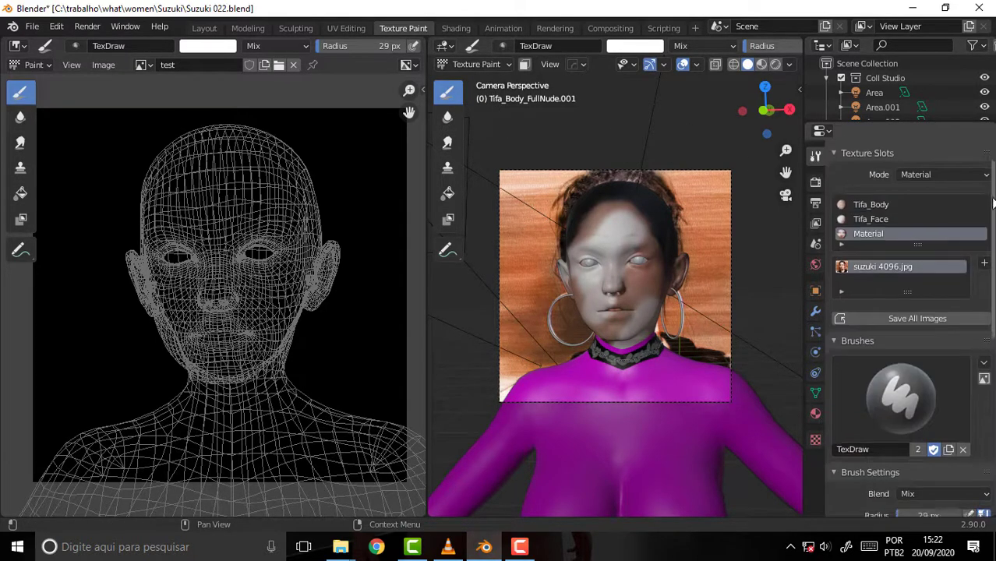
pyautogui.moveTo(992, 203)
pyautogui.mouseDown()
pyautogui.moveTo(992, 399)
pyautogui.moveTo(991, 331)
pyautogui.mouseUp()
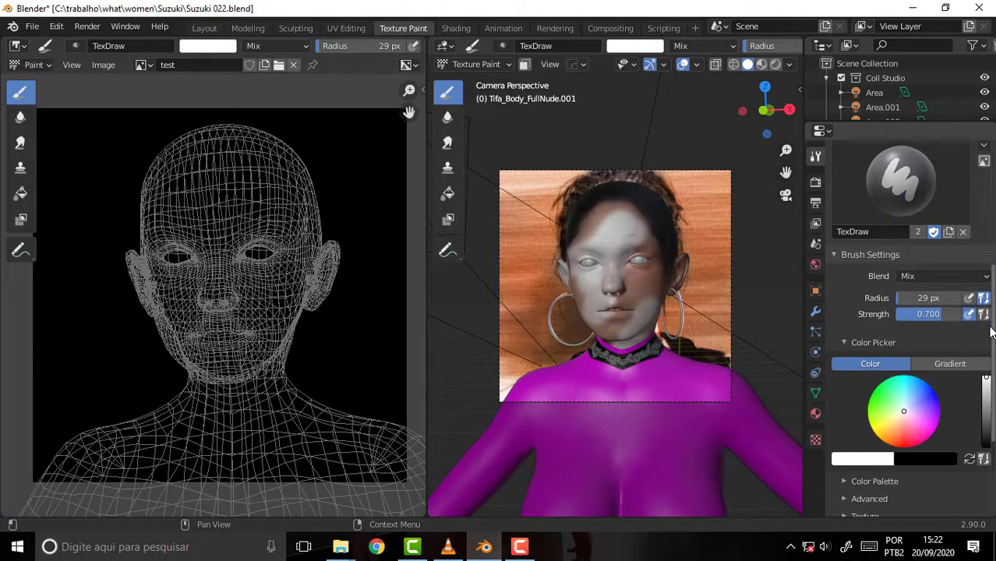
pyautogui.click(897, 184)
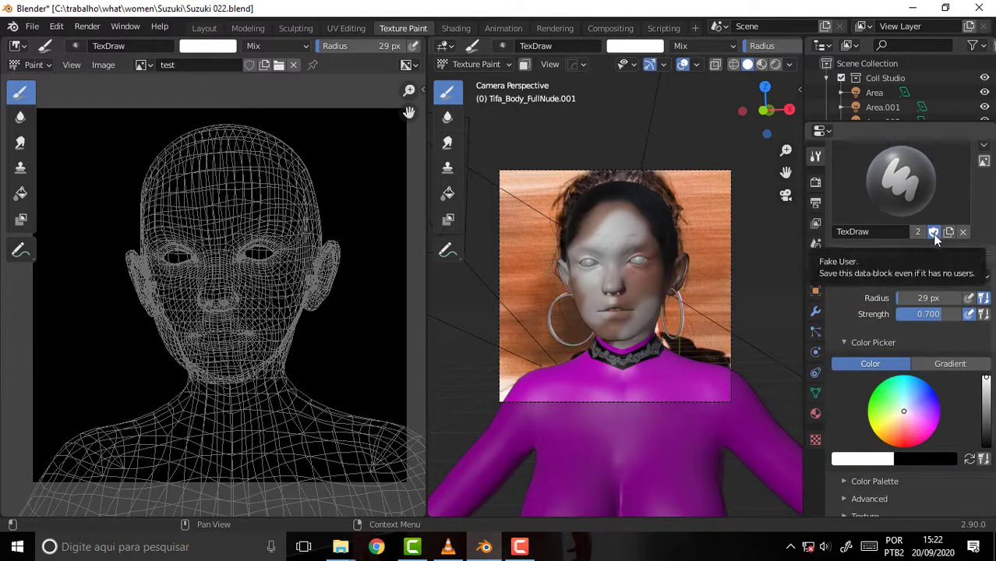
pyautogui.click(933, 232)
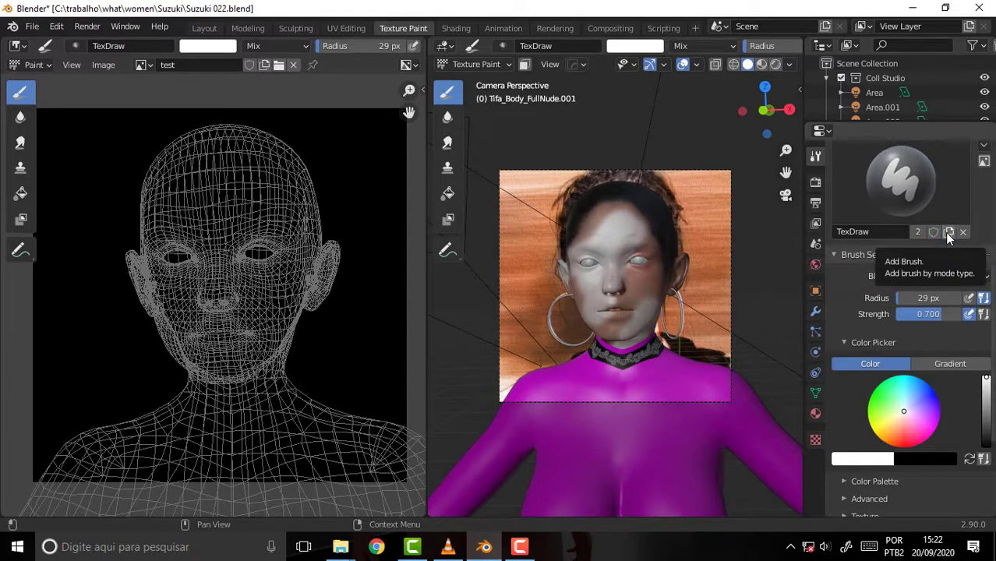
# Step: Duplicate the TexDraw brush and name the copy 'Face'
pyautogui.click(949, 232)
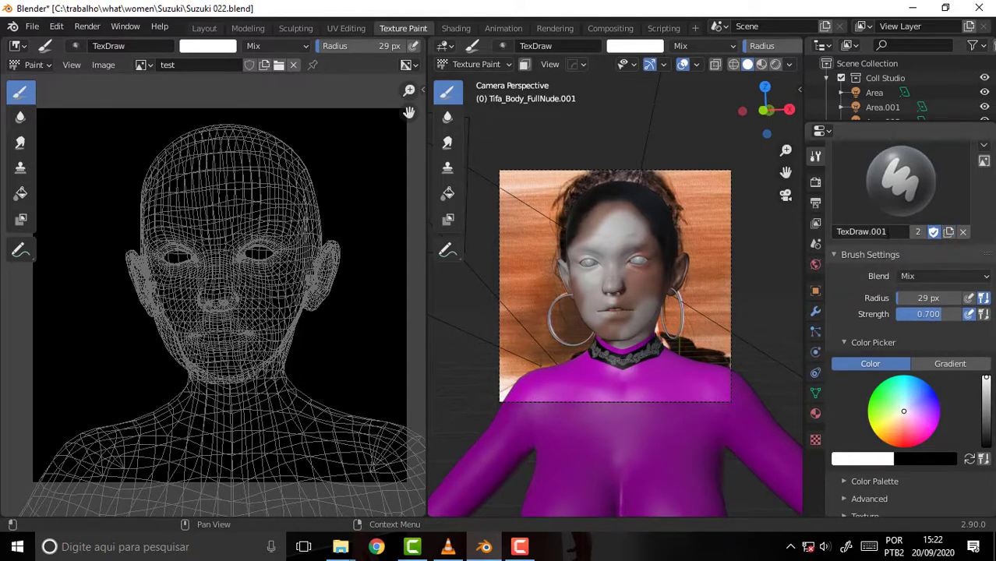
pyautogui.click(896, 232)
pyautogui.press('Home')
pyautogui.write('F')
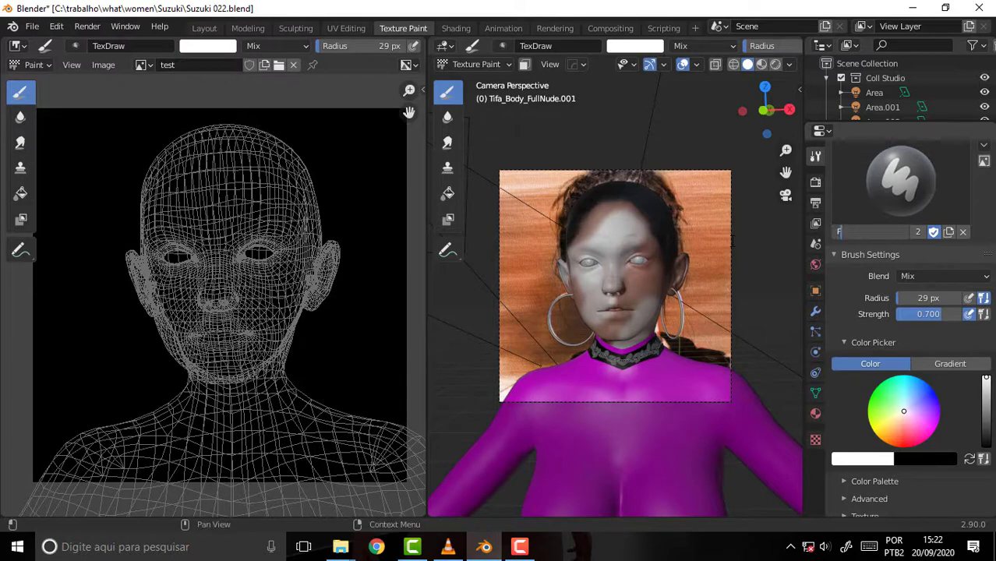
pyautogui.write('ace')
pyautogui.press('Return')
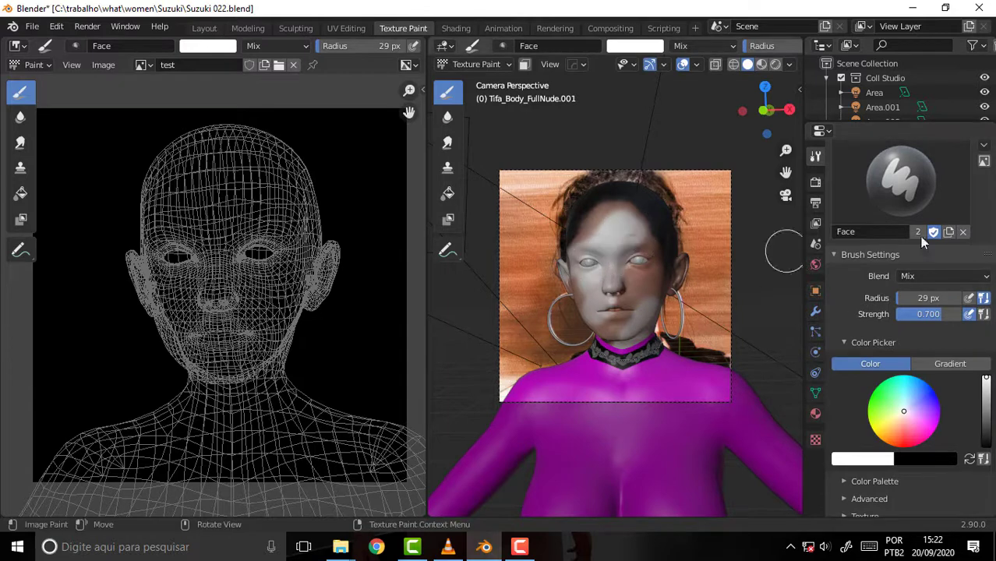
# Step: Expand the Face brush's Texture settings and create a new texture
pyautogui.scroll(-2, 991, 405)
pyautogui.scroll(-3, 991, 405)
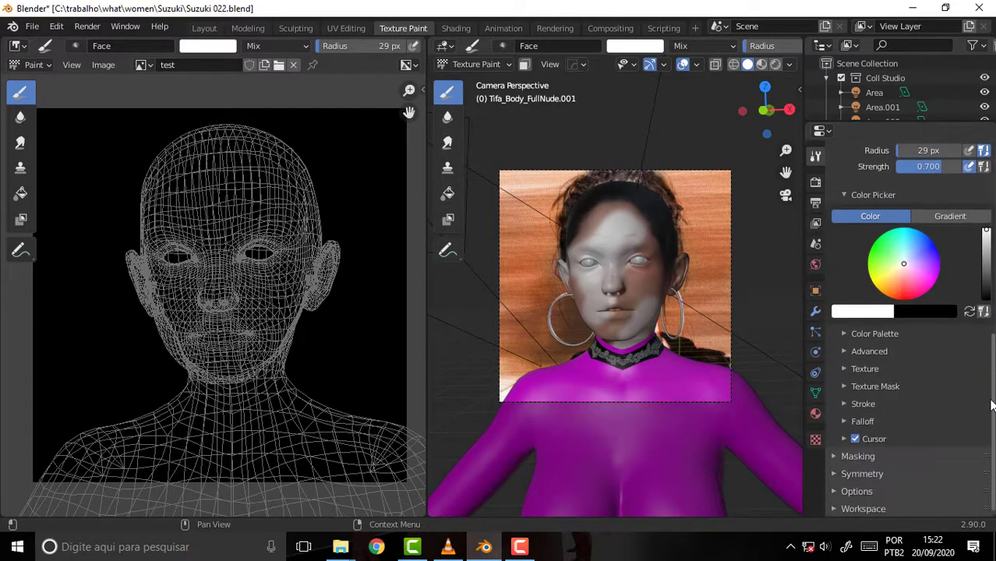
pyautogui.click(843, 368)
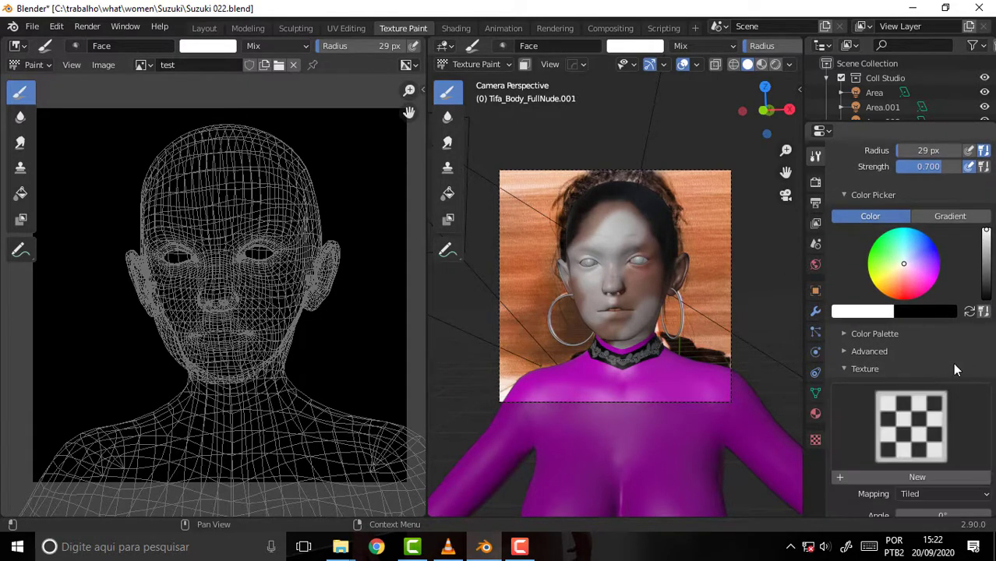
pyautogui.scroll(-3, 991, 351)
pyautogui.scroll(-1, 992, 351)
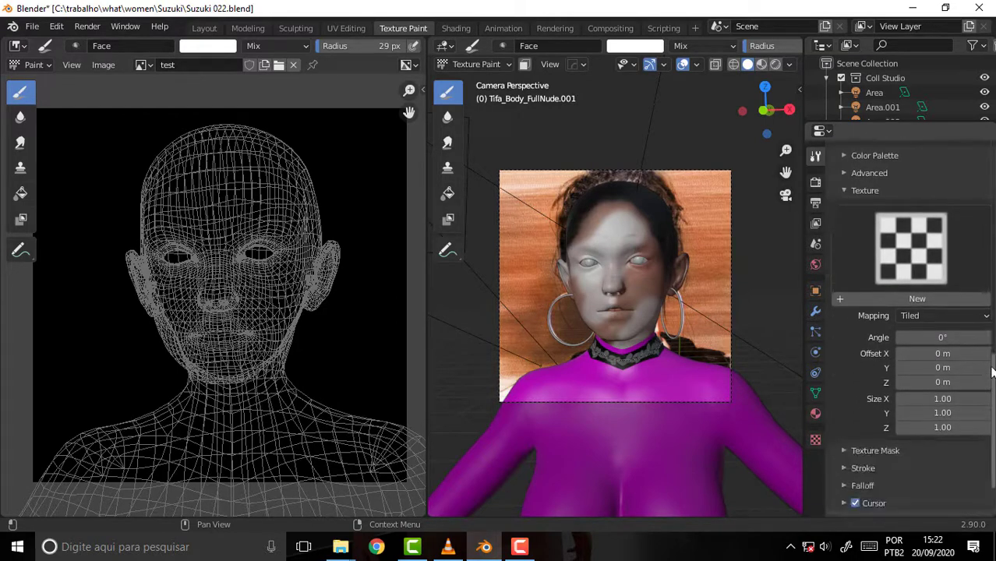
pyautogui.scroll(-1, 992, 359)
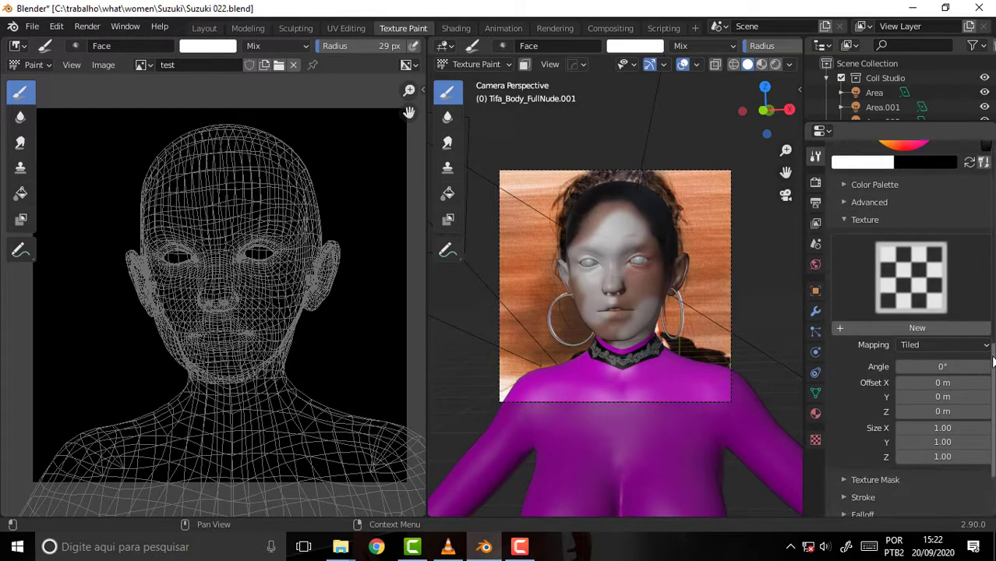
pyautogui.click(913, 327)
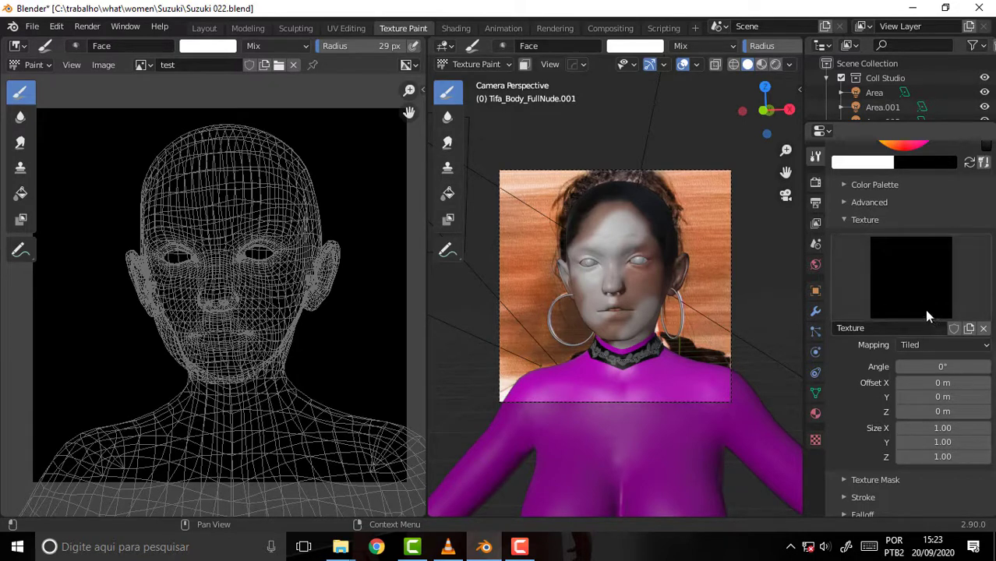
# Step: Load suzuki 4096.jpg as the image of the brush's new texture
pyautogui.click(815, 441)
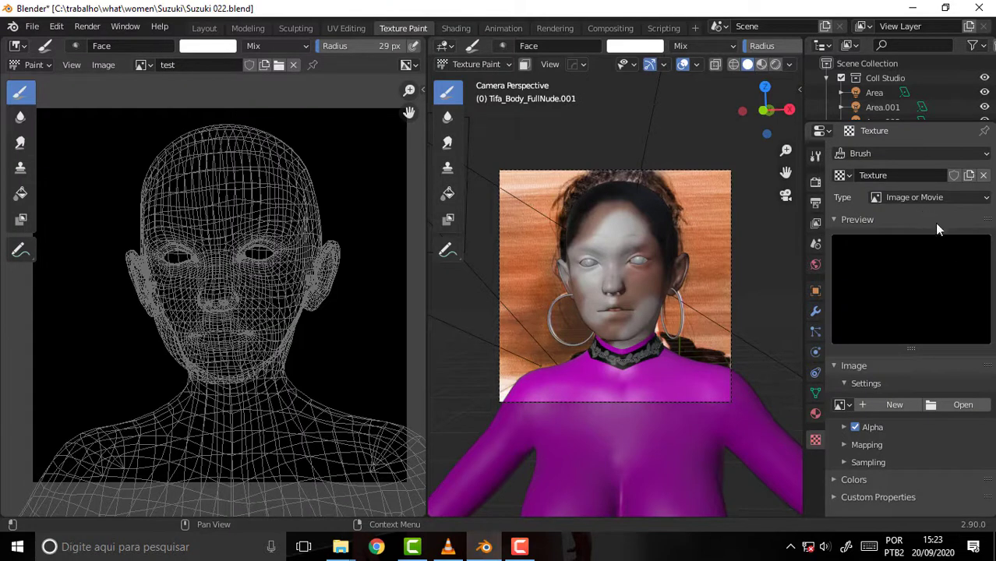
pyautogui.click(962, 405)
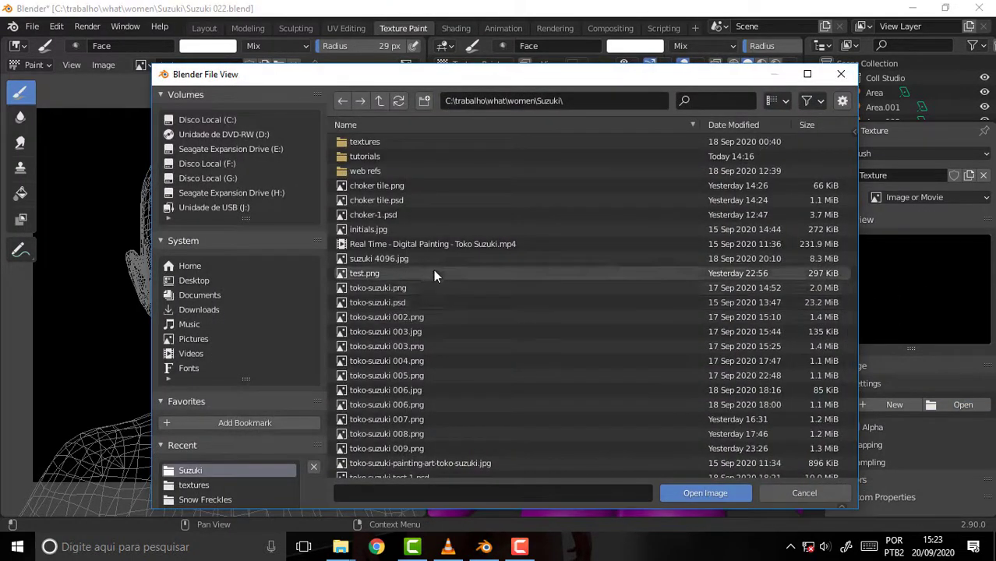
pyautogui.click(392, 260)
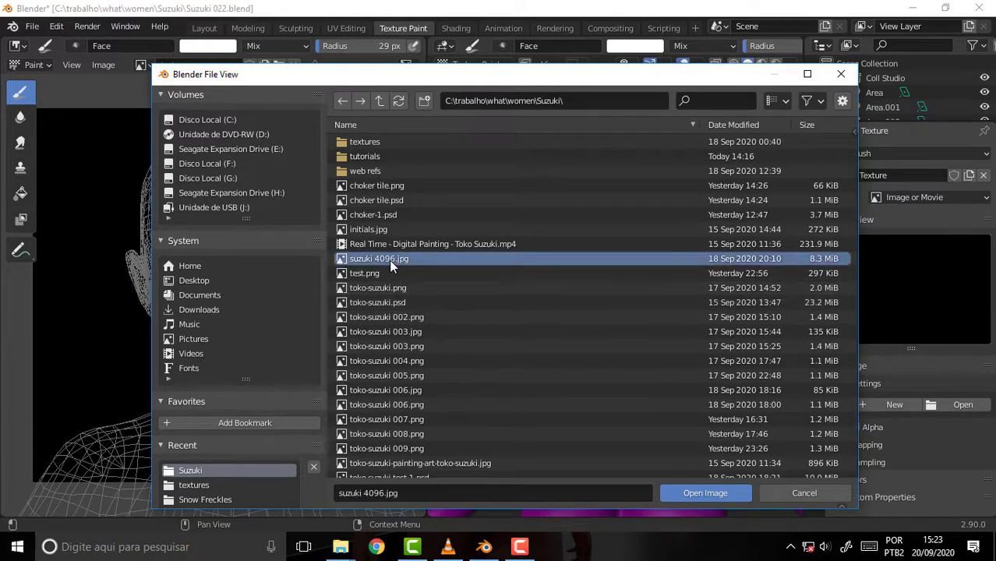
pyautogui.click(694, 494)
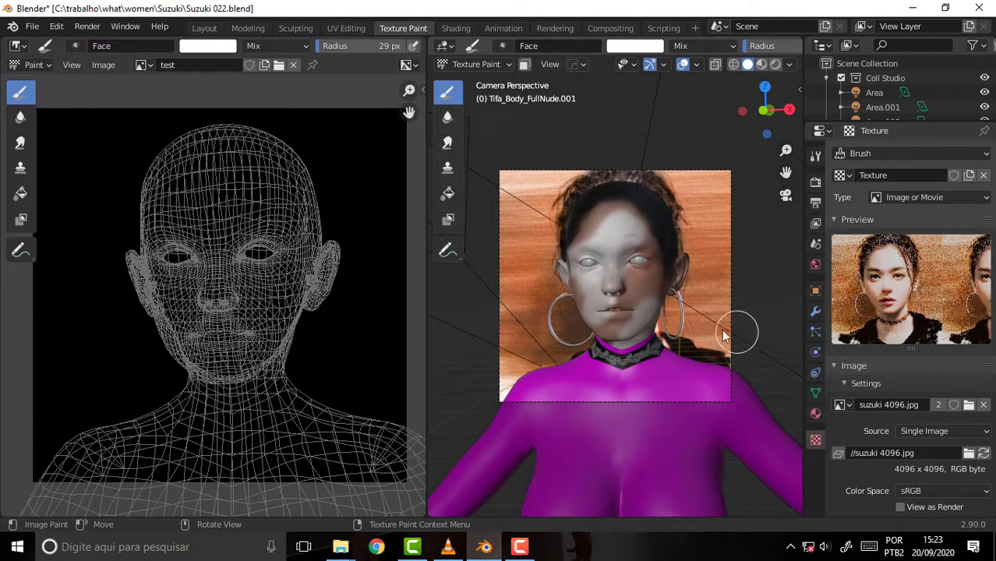
# Step: Stamp a test patch of the suzuki 4096.jpg photo on the face, then widen the viewport and Properties editor
pyautogui.moveTo(662, 261); pyautogui.dragTo(621, 250)
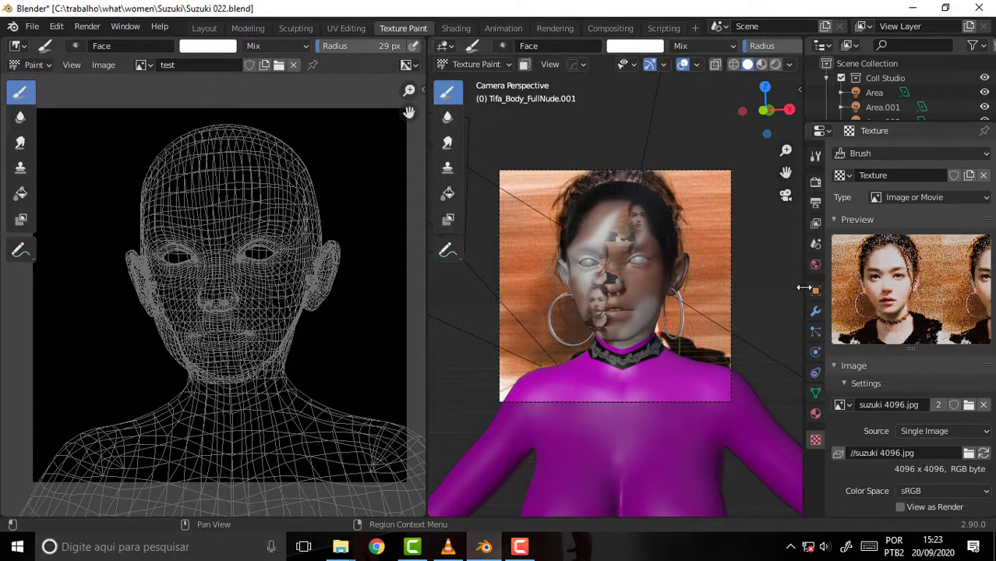
pyautogui.moveTo(803, 288); pyautogui.dragTo(786, 288)
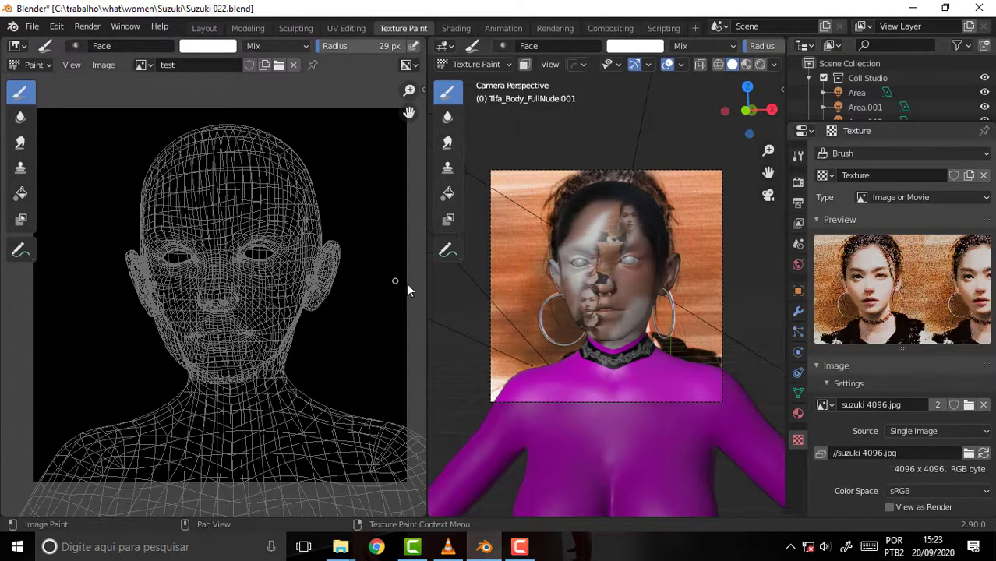
pyautogui.moveTo(424, 282); pyautogui.dragTo(241, 282)
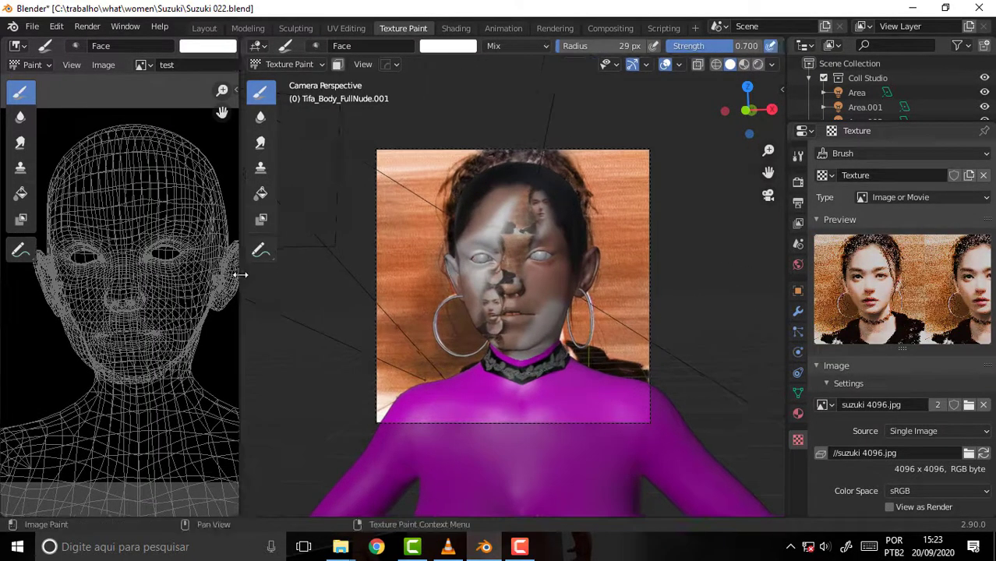
pyautogui.scroll(-3, 944, 375)
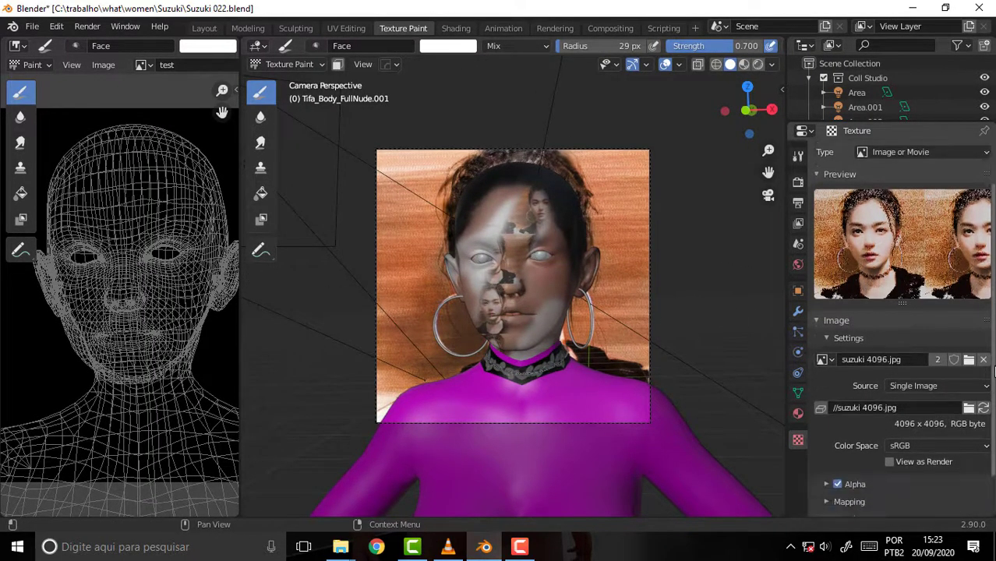
pyautogui.scroll(1, 990, 422)
pyautogui.scroll(-1, 994, 423)
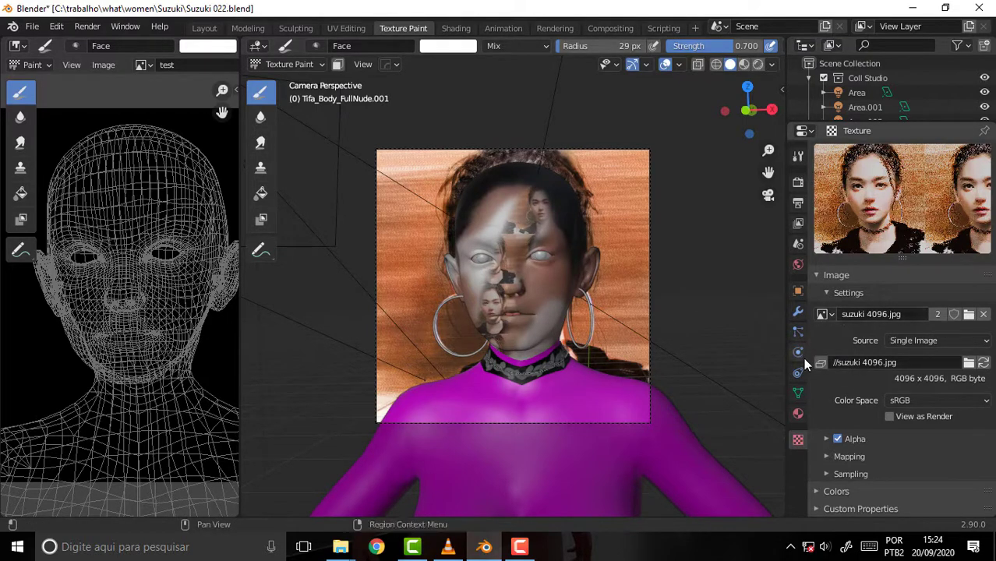
# Step: Return to the Face brush's Active Tool settings and list the Texture panel's mapping modes
pyautogui.click(798, 312)
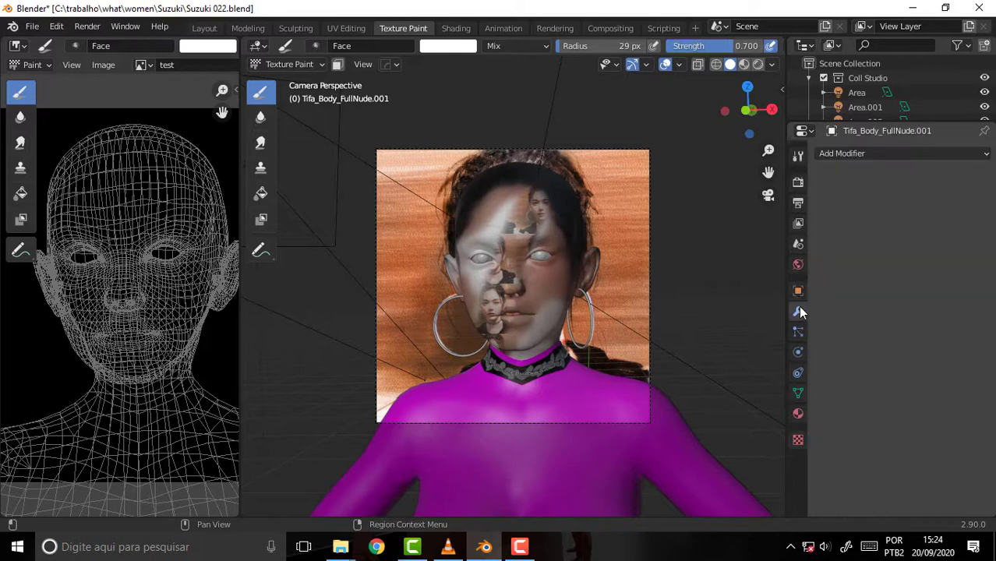
pyautogui.click(798, 156)
pyautogui.scroll(-6, 952, 270)
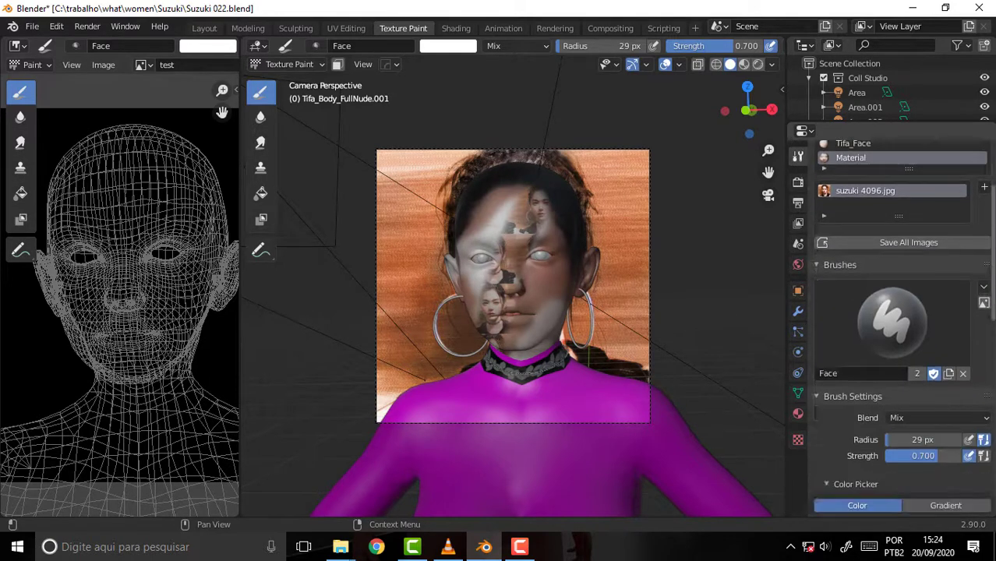
pyautogui.scroll(-3, 915, 351)
pyautogui.scroll(-4, 916, 350)
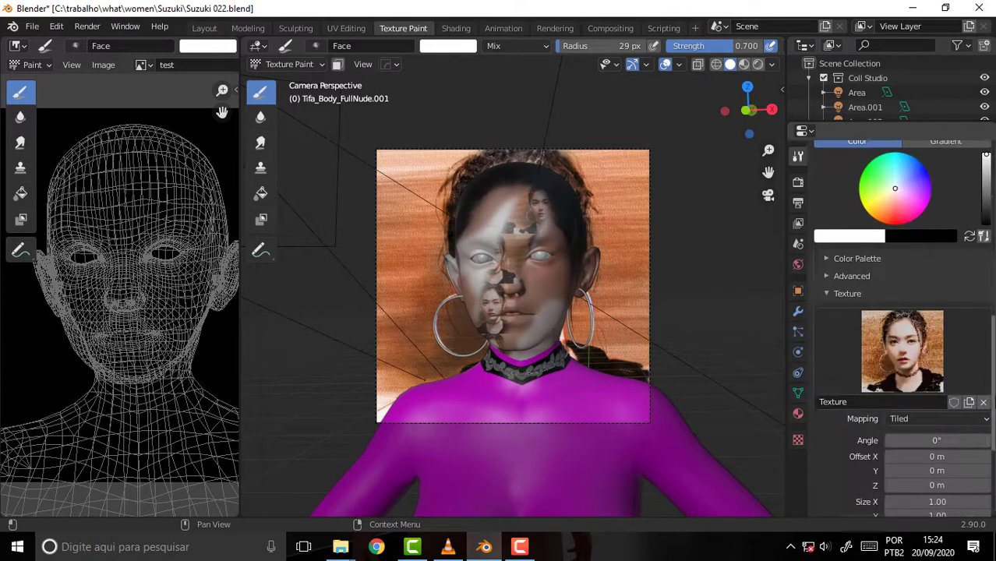
pyautogui.scroll(-2, 916, 351)
pyautogui.click(908, 330)
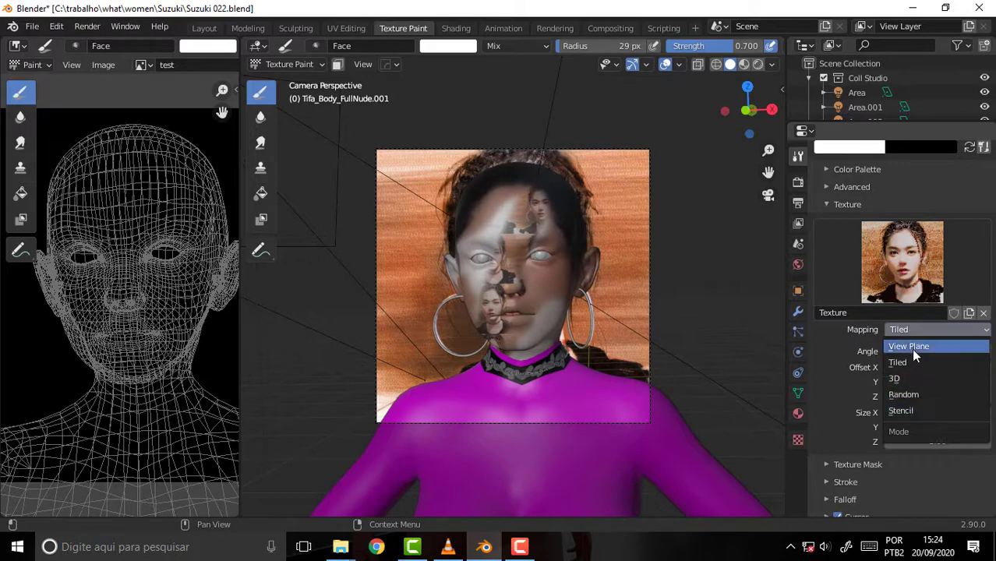
# Step: Switch the photo texture to Stencil mapping and align the stencil over the zoomed-in face
pyautogui.click(915, 411)
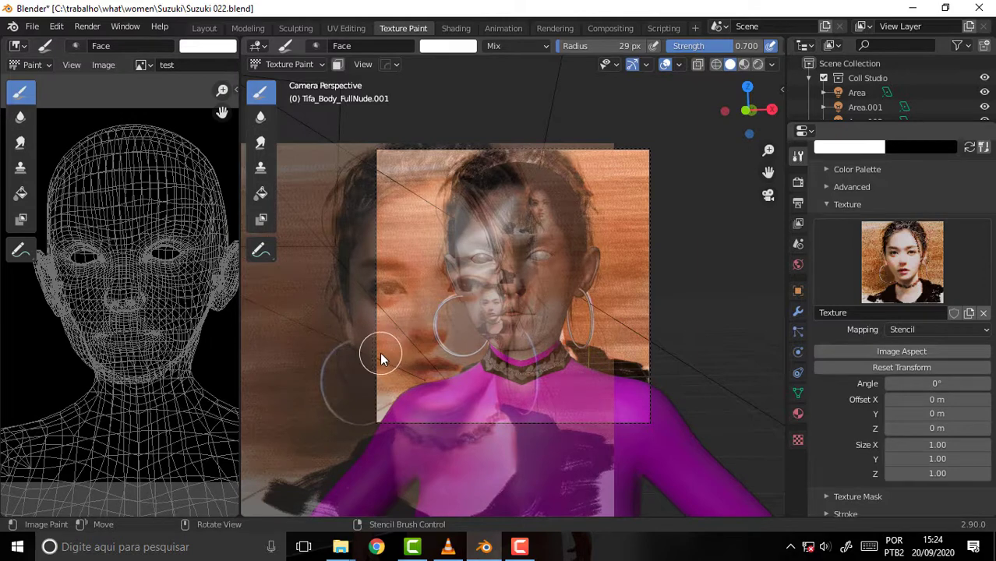
pyautogui.moveTo(381, 359); pyautogui.dragTo(472, 314, button='right')
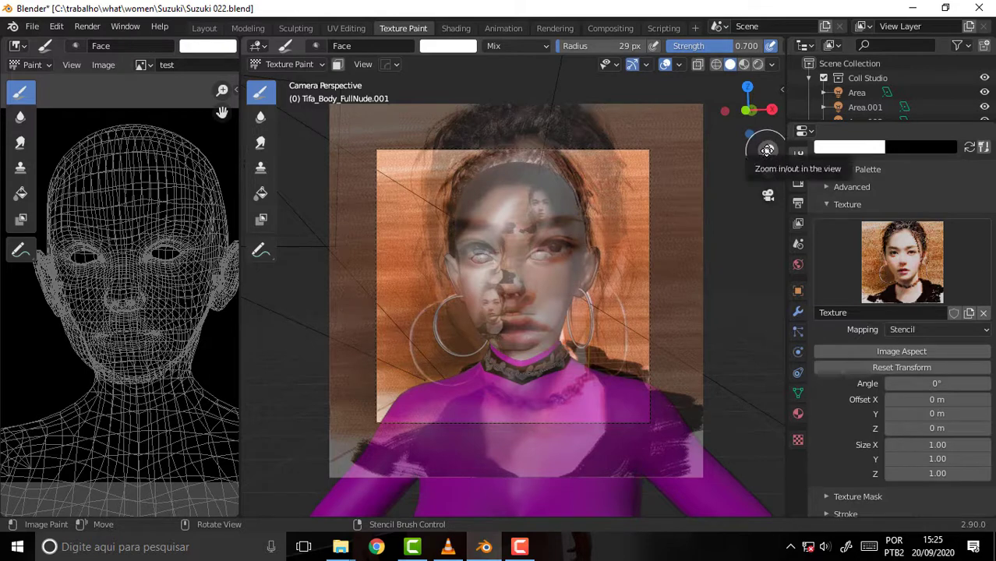
pyautogui.moveTo(768, 151); pyautogui.dragTo(768, 151)
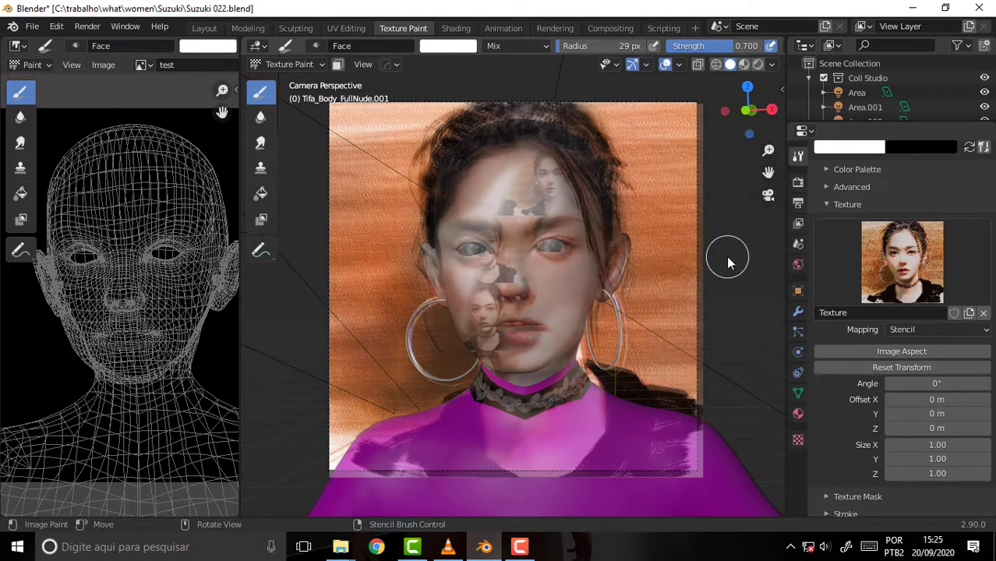
pyautogui.moveTo(767, 171); pyautogui.dragTo(774, 184)
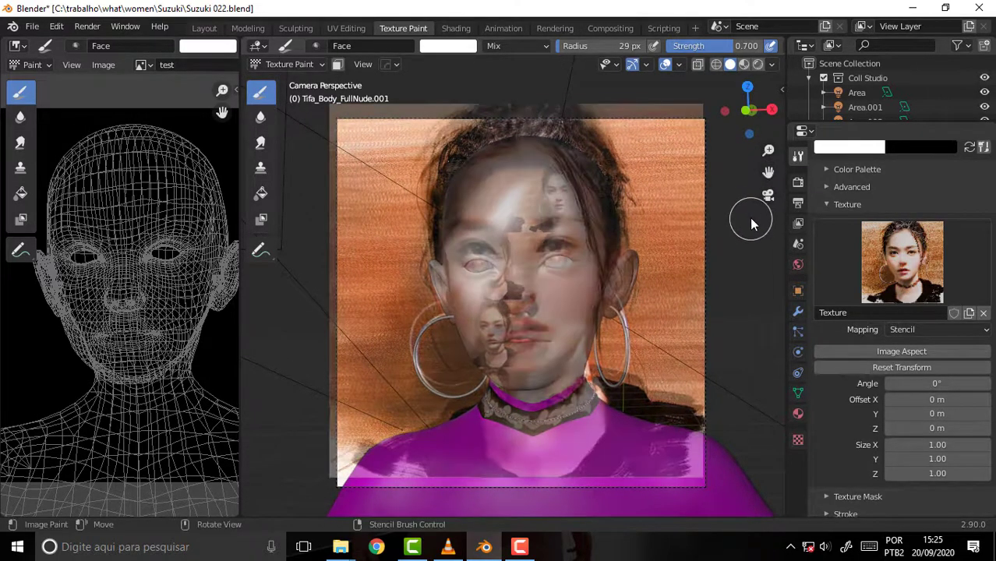
pyautogui.moveTo(726, 198)
pyautogui.mouseDown(button='right')
pyautogui.moveTo(733, 219)
pyautogui.moveTo(733, 211)
pyautogui.mouseUp(button='right')
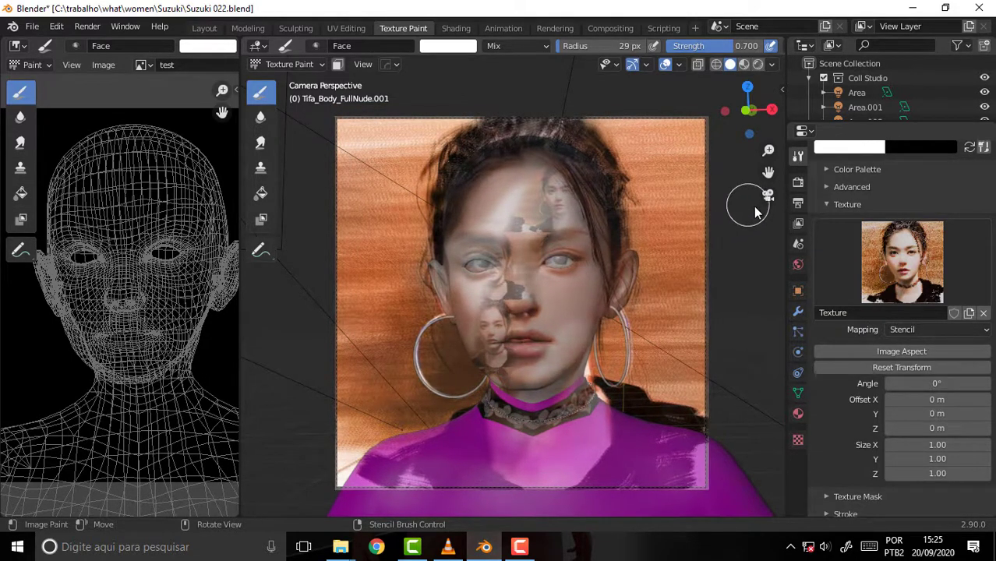
# Step: Zoom the camera view out slightly and stamp the stencil photo onto the forehead
pyautogui.moveTo(768, 150); pyautogui.dragTo(764, 165)
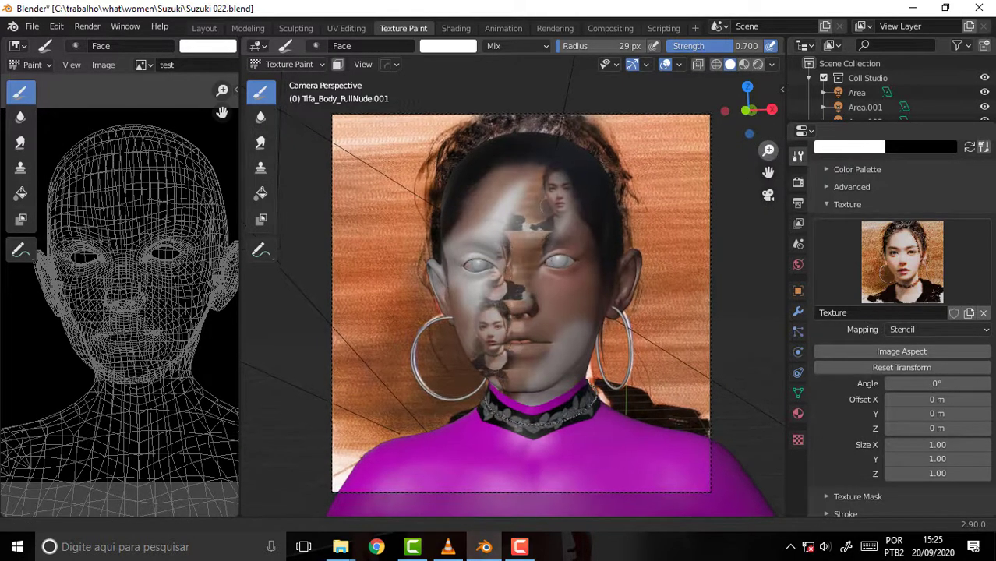
pyautogui.moveTo(769, 150); pyautogui.dragTo(769, 153)
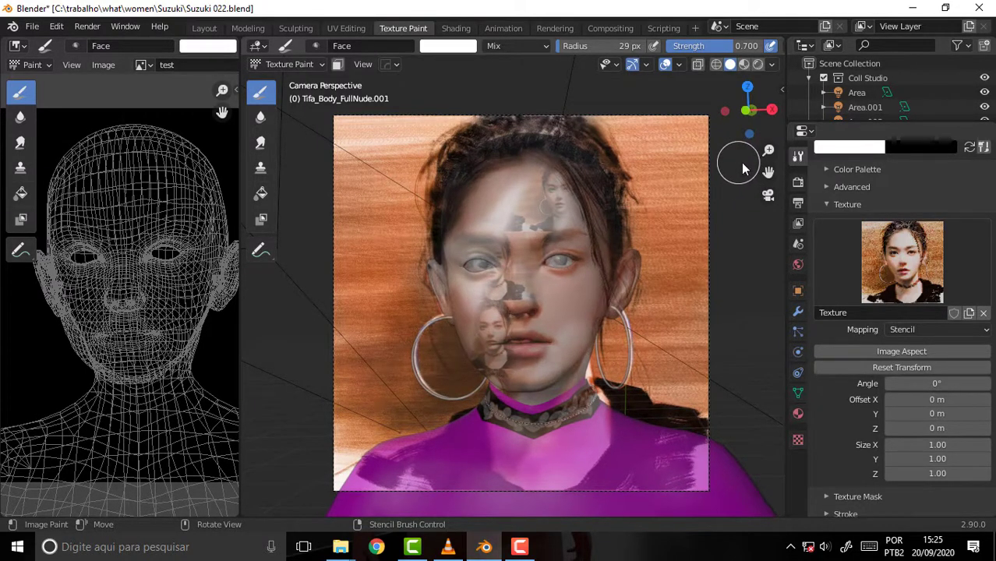
pyautogui.moveTo(538, 234)
pyautogui.mouseDown()
pyautogui.moveTo(536, 216)
pyautogui.moveTo(548, 222)
pyautogui.moveTo(535, 297)
pyautogui.moveTo(547, 323)
pyautogui.moveTo(541, 353)
pyautogui.moveTo(519, 311)
pyautogui.moveTo(485, 335)
pyautogui.moveTo(517, 379)
pyautogui.moveTo(524, 353)
pyautogui.mouseUp()
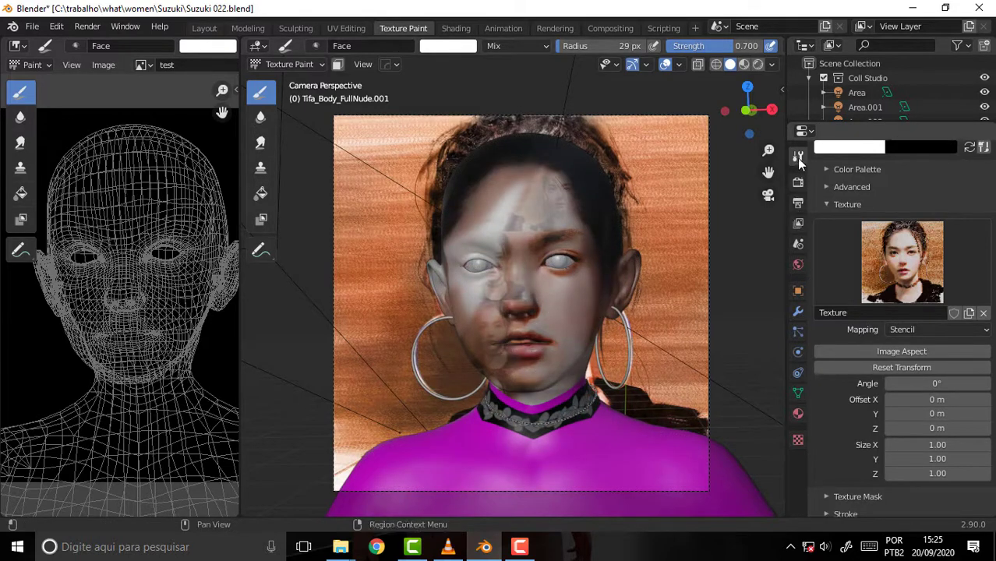
# Step: Set the Face brush strength to 1.000 and paint darker hair across the top of the head
pyautogui.scroll(5, 901, 328)
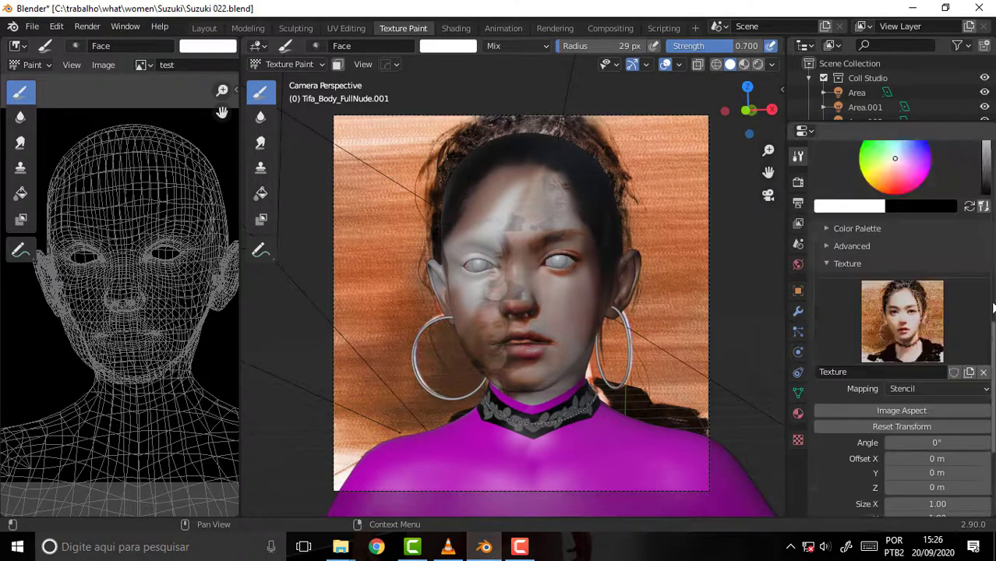
pyautogui.scroll(5, 900, 328)
pyautogui.scroll(2, 900, 327)
pyautogui.scroll(-4, 900, 328)
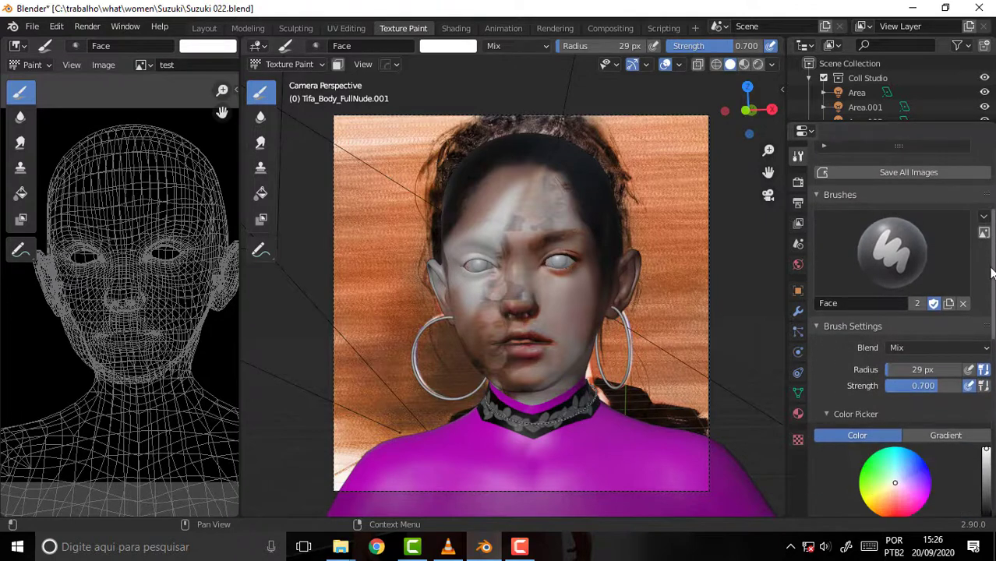
pyautogui.hotkey('ctrl', 'z')
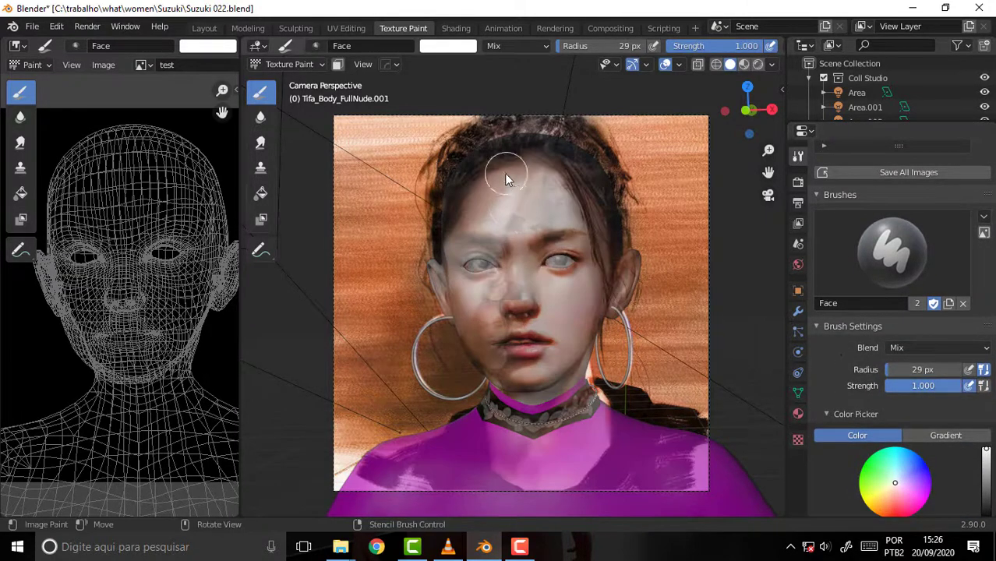
pyautogui.moveTo(530, 148)
pyautogui.mouseDown()
pyautogui.moveTo(558, 160)
pyautogui.moveTo(579, 188)
pyautogui.mouseUp()
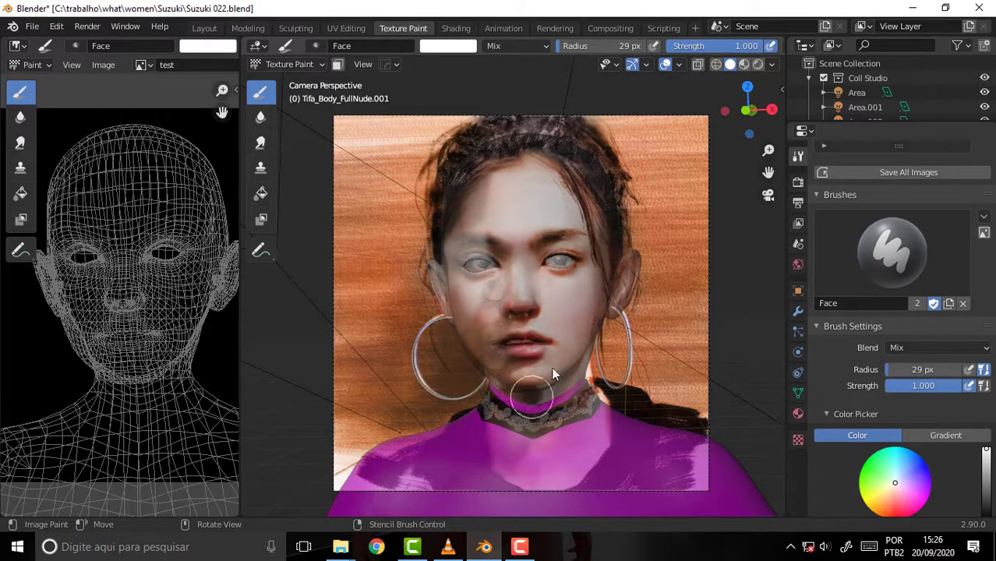
# Step: Flip between undo and redo to compare earlier and newer face paint, ending on the earlier one
pyautogui.hotkey('ctrl', 'z')
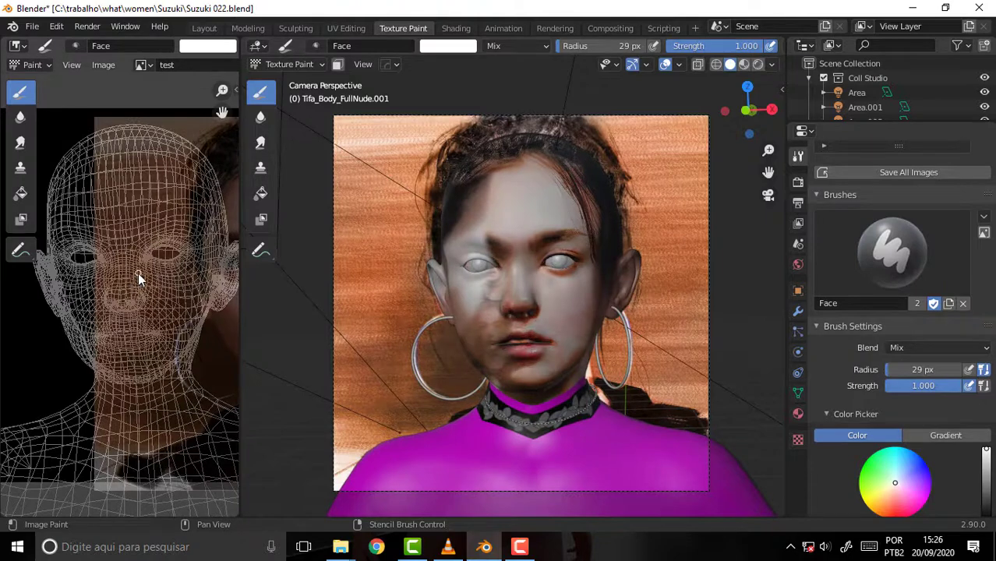
pyautogui.hotkey('ctrl', 'shift', 'z')
pyautogui.hotkey('ctrl', 'z')
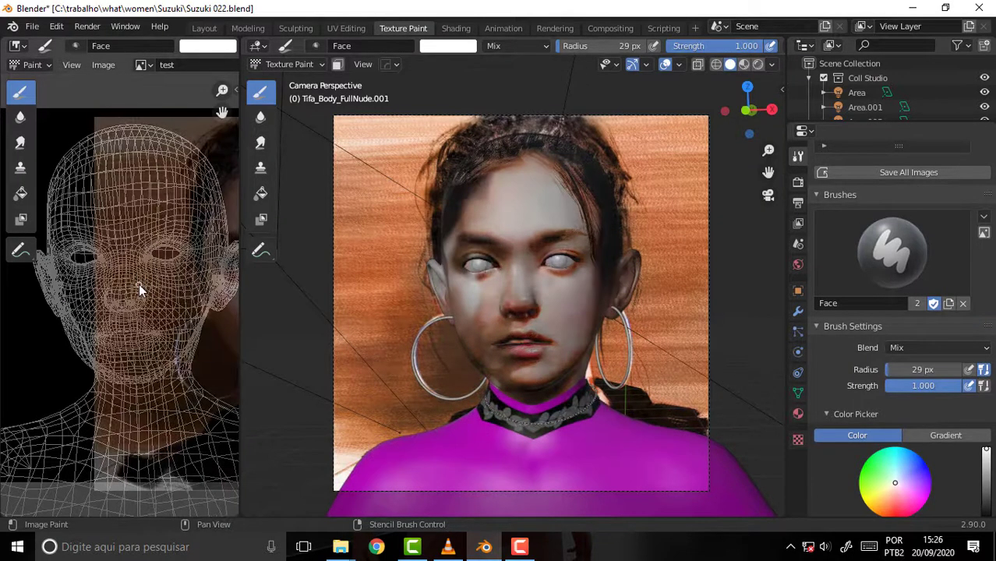
pyautogui.hotkey('ctrl', 'shift', 'z')
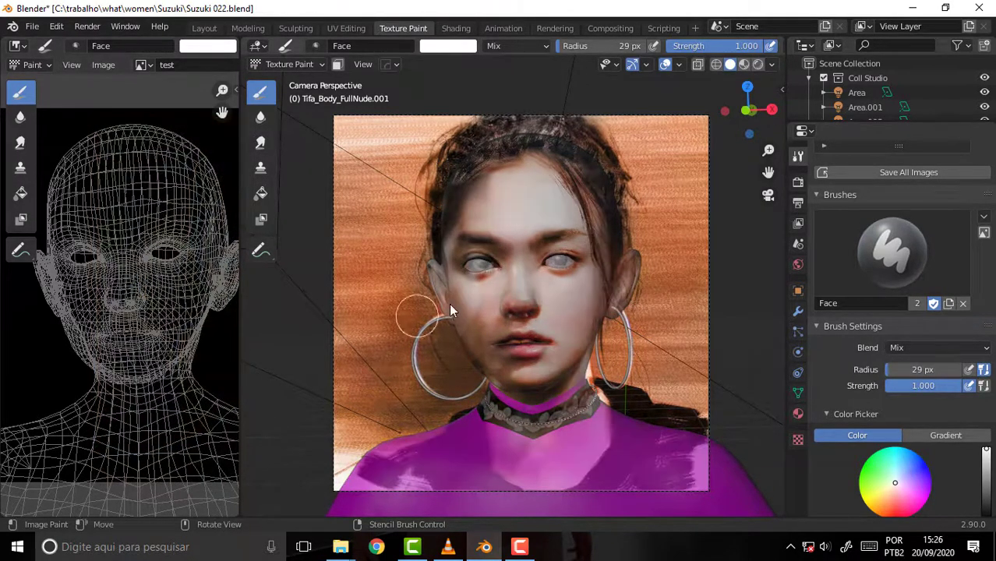
pyautogui.hotkey('ctrl', 'z')
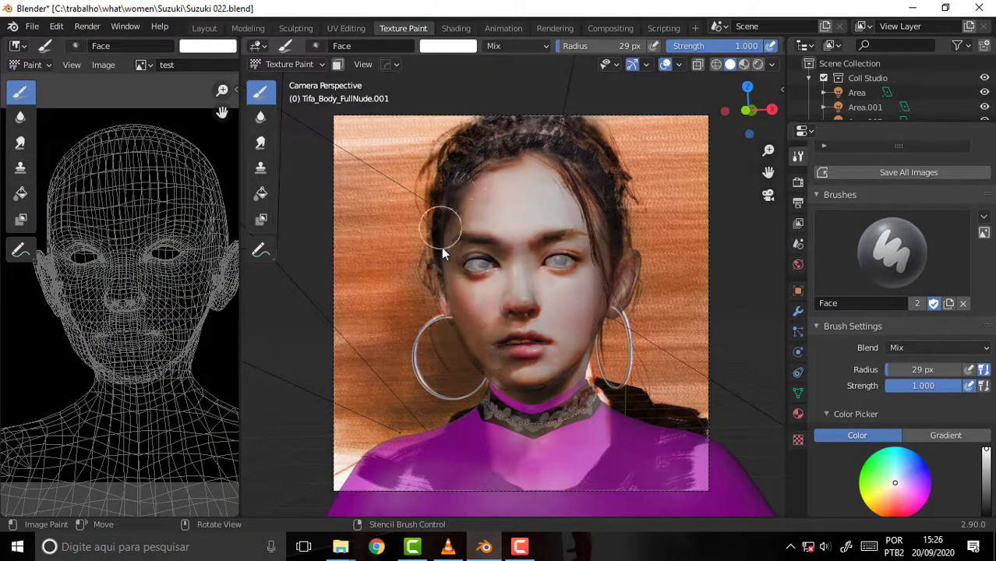
pyautogui.hotkey('ctrl', 'shift', 'z')
pyautogui.hotkey('ctrl', 'z')
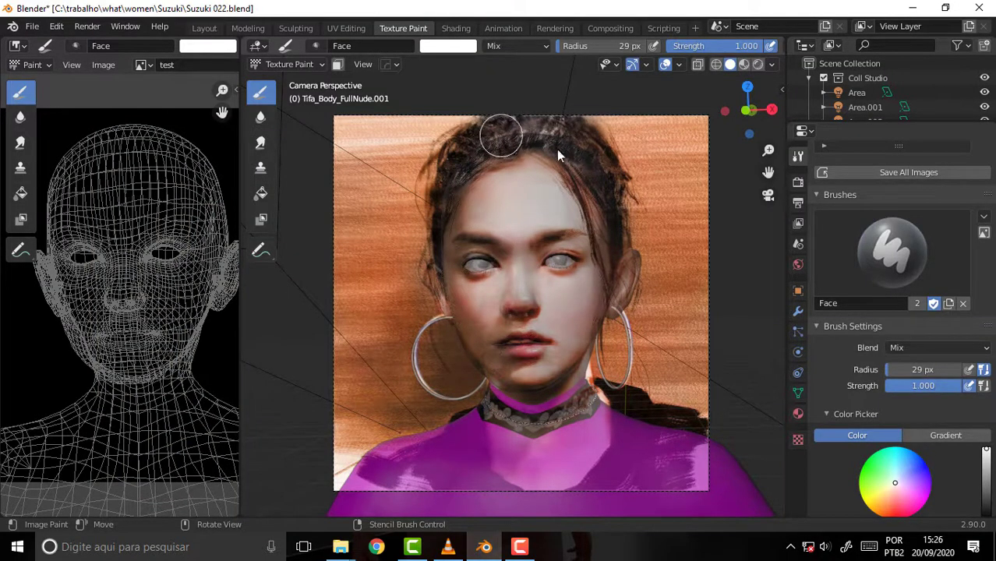
pyautogui.hotkey('ctrl', 'shift', 'z')
pyautogui.hotkey('ctrl', 'z')
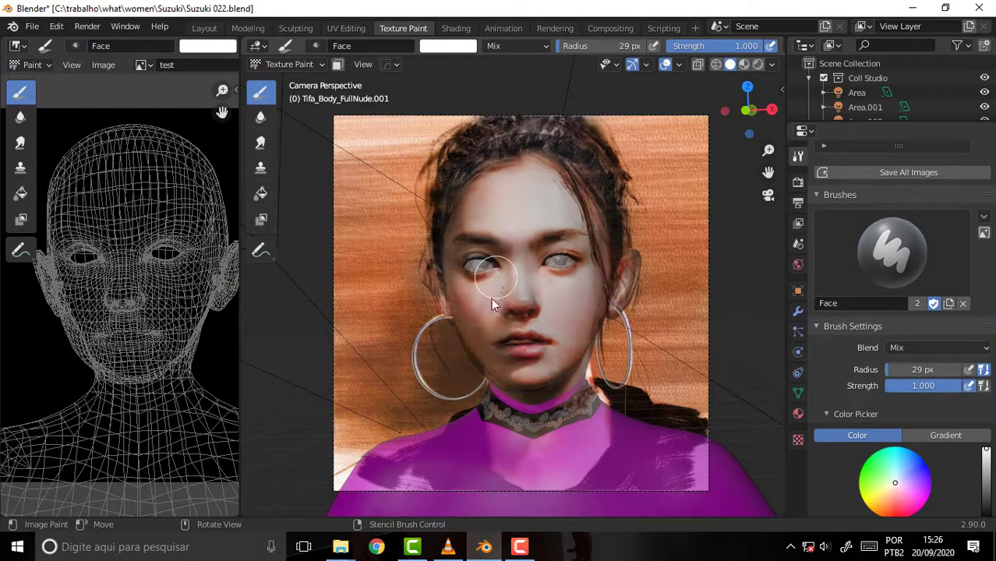
pyautogui.hotkey('ctrl', 'shift', 'z')
pyautogui.hotkey('ctrl', 'z')
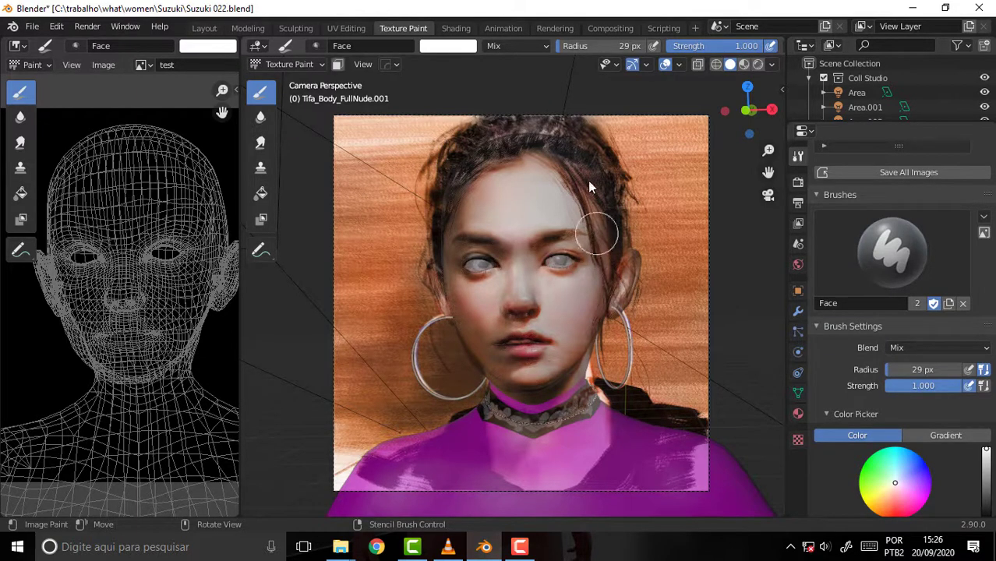
pyautogui.hotkey('ctrl', 'shift', 'z')
pyautogui.hotkey('ctrl', 'z')
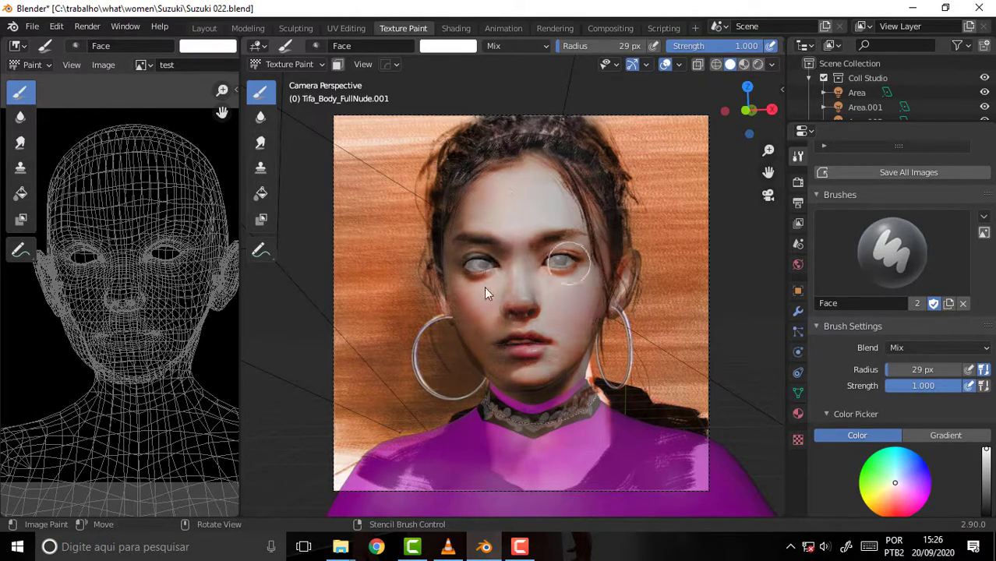
pyautogui.hotkey('ctrl', 'shift', 'z')
pyautogui.hotkey('ctrl', 'z')
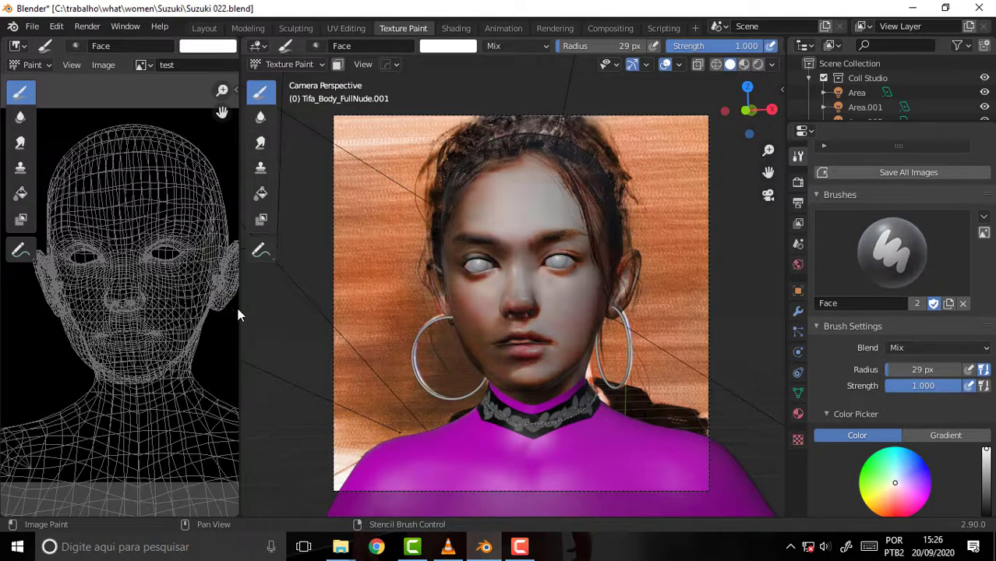
# Step: Resize the image editor and 3D viewport split and shift the view slightly right
pyautogui.moveTo(238, 308); pyautogui.dragTo(469, 311)
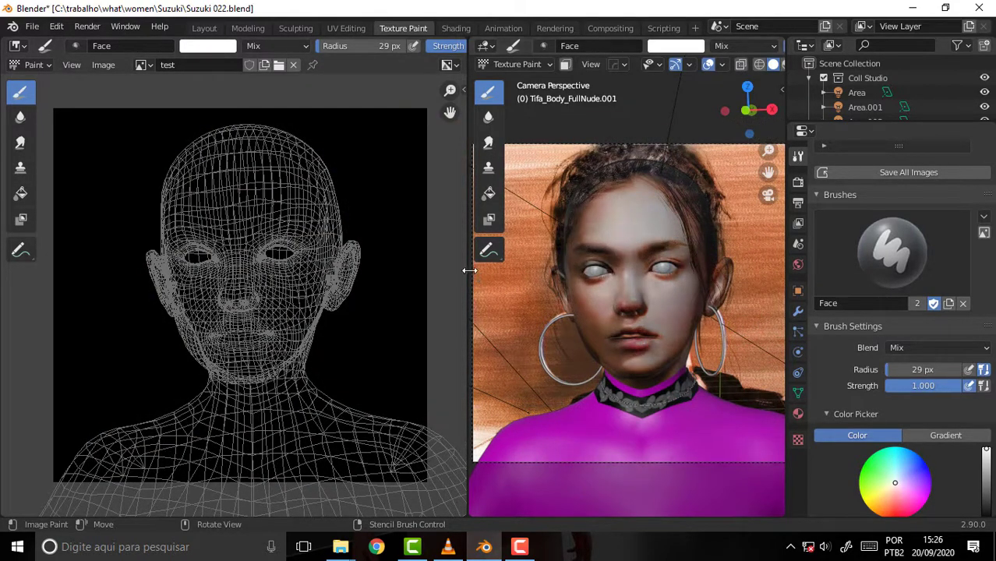
pyautogui.moveTo(467, 270); pyautogui.dragTo(289, 277)
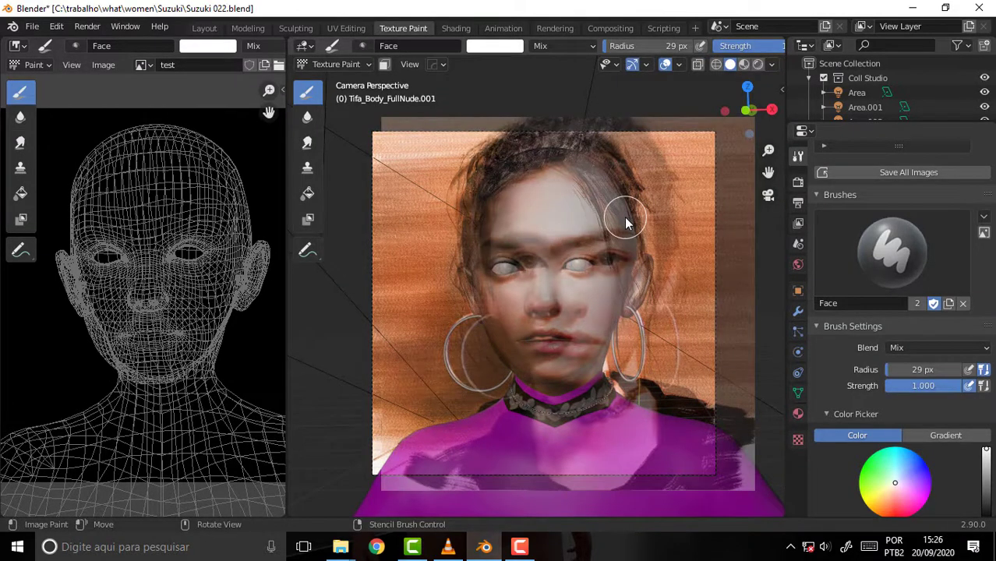
pyautogui.moveTo(767, 170); pyautogui.dragTo(781, 168)
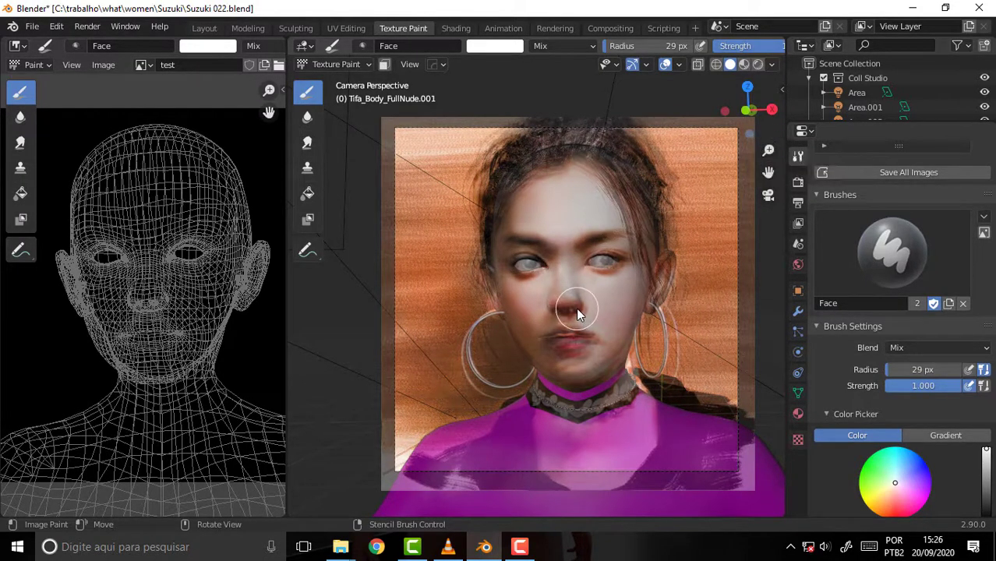
# Step: Stamp the photo over the nose and lower face, realign the stencil, and leave camera view
pyautogui.moveTo(576, 312); pyautogui.dragTo(605, 295)
pyautogui.moveTo(746, 241)
pyautogui.mouseDown(button='right')
pyautogui.moveTo(732, 245)
pyautogui.moveTo(752, 230)
pyautogui.moveTo(719, 239)
pyautogui.mouseUp(button='right')
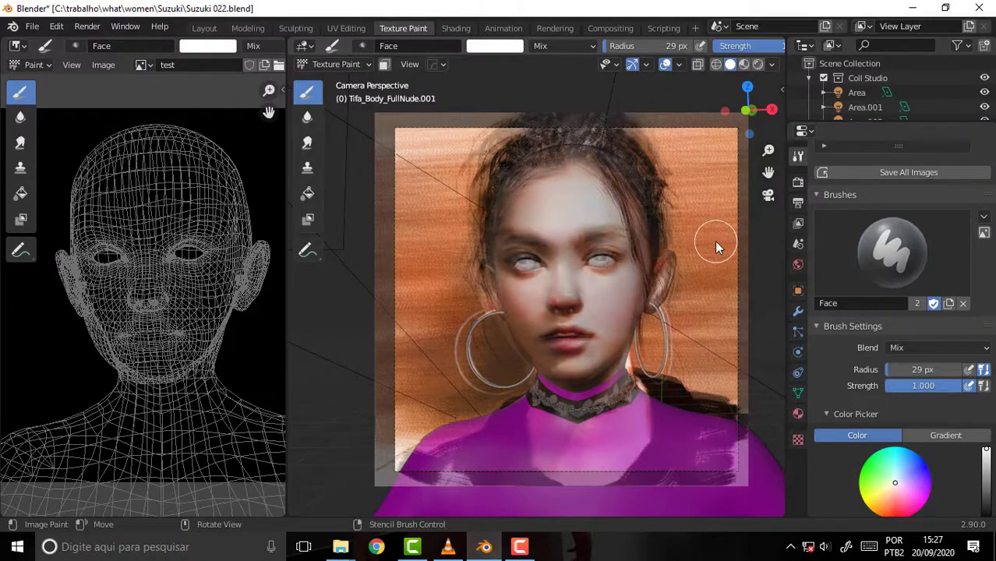
pyautogui.moveTo(714, 241)
pyautogui.mouseDown(button='middle')
pyautogui.moveTo(684, 259)
pyautogui.moveTo(745, 244)
pyautogui.moveTo(717, 234)
pyautogui.moveTo(719, 244)
pyautogui.mouseUp(button='middle')
pyautogui.scroll(4, 689, 245)
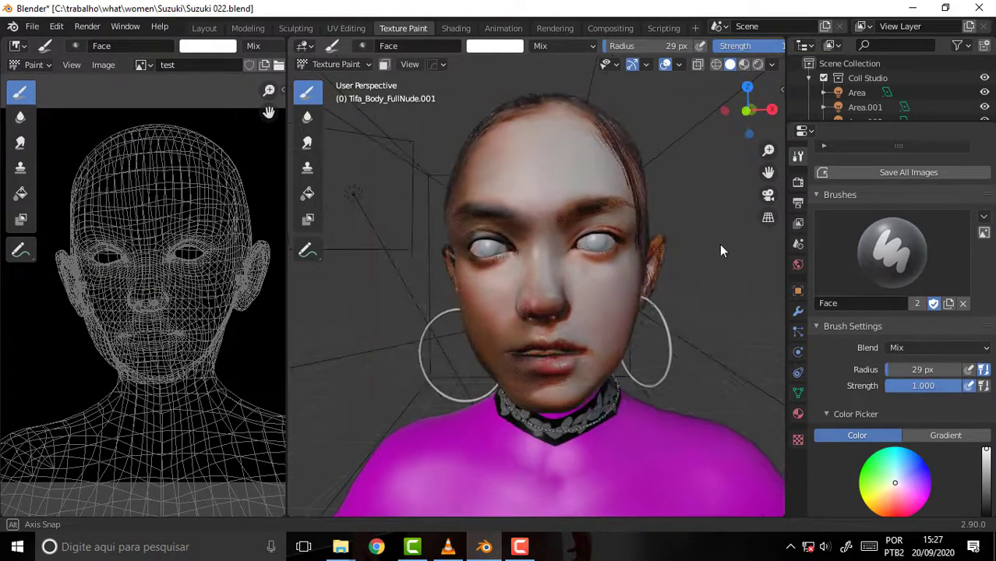
# Step: Orbit the head to a three-quarter view, widen the image editor, and show the viewport View menu
pyautogui.click(668, 226)
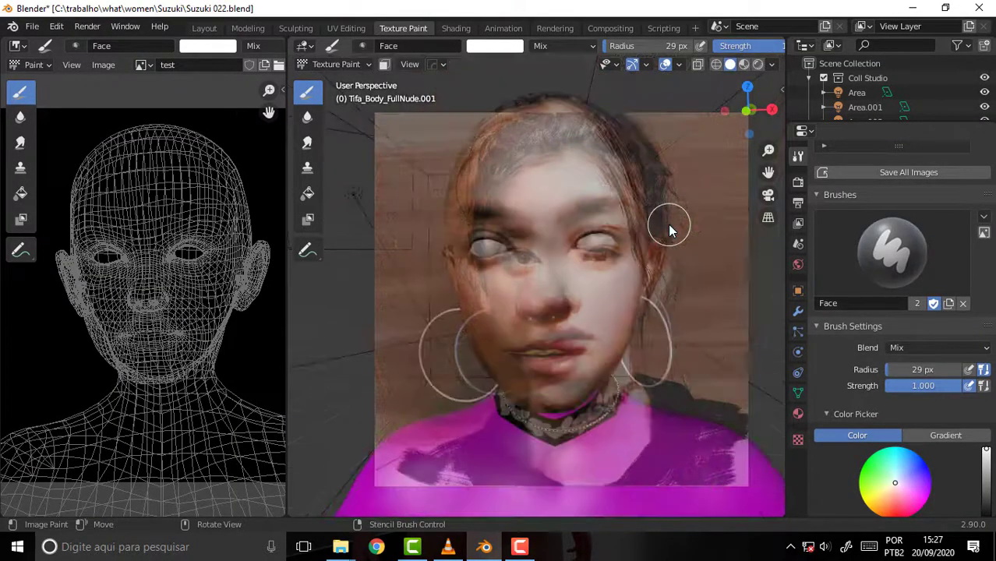
pyautogui.moveTo(668, 225)
pyautogui.mouseDown(button='middle')
pyautogui.moveTo(594, 223)
pyautogui.moveTo(644, 223)
pyautogui.mouseUp(button='middle')
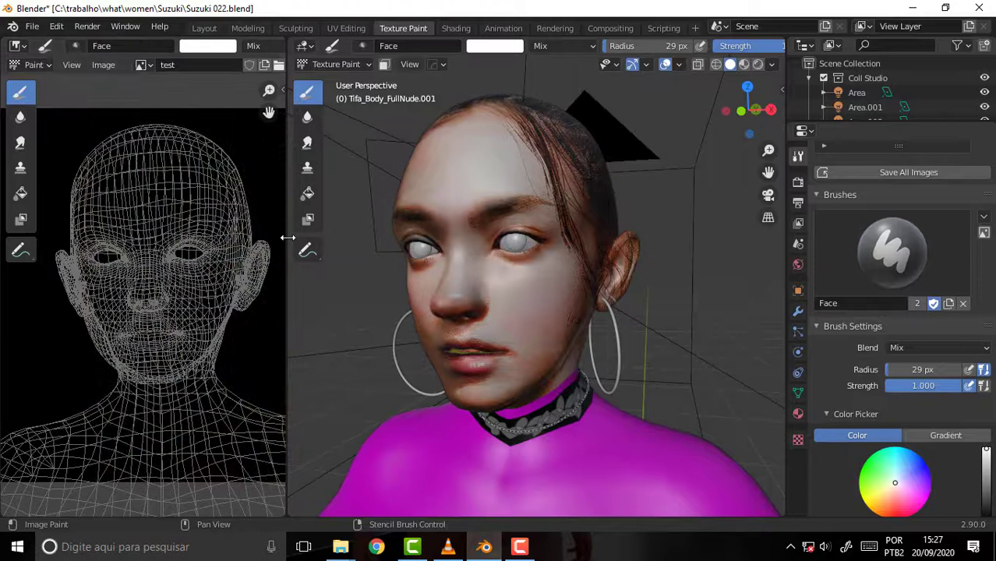
pyautogui.moveTo(287, 238); pyautogui.dragTo(375, 238)
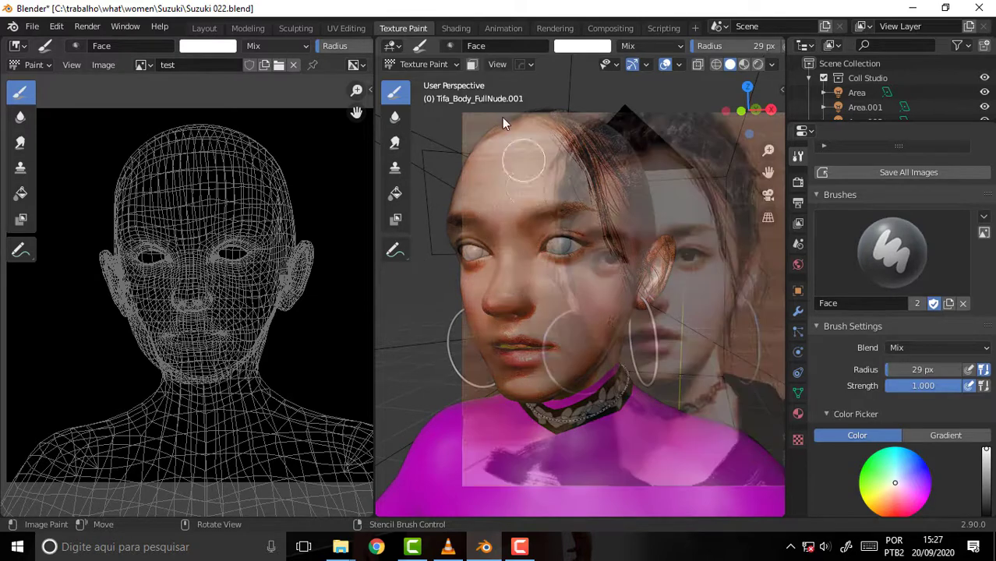
pyautogui.click(501, 67)
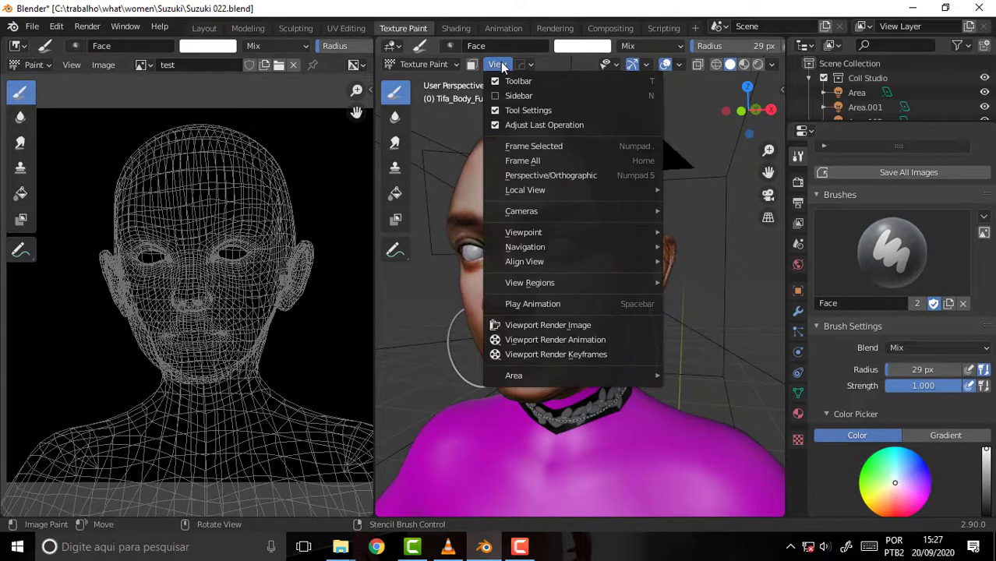